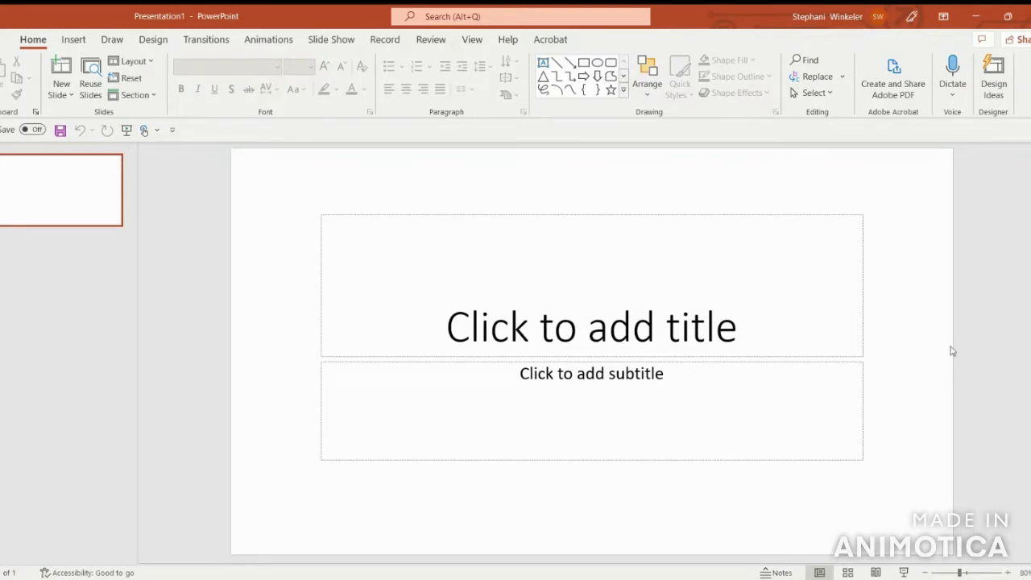
Step: Delete the title and subtitle placeholders from the slide
{"action": "left_click", "coordinate": [768, 215]}
{"action": "key", "text": "Delete"}
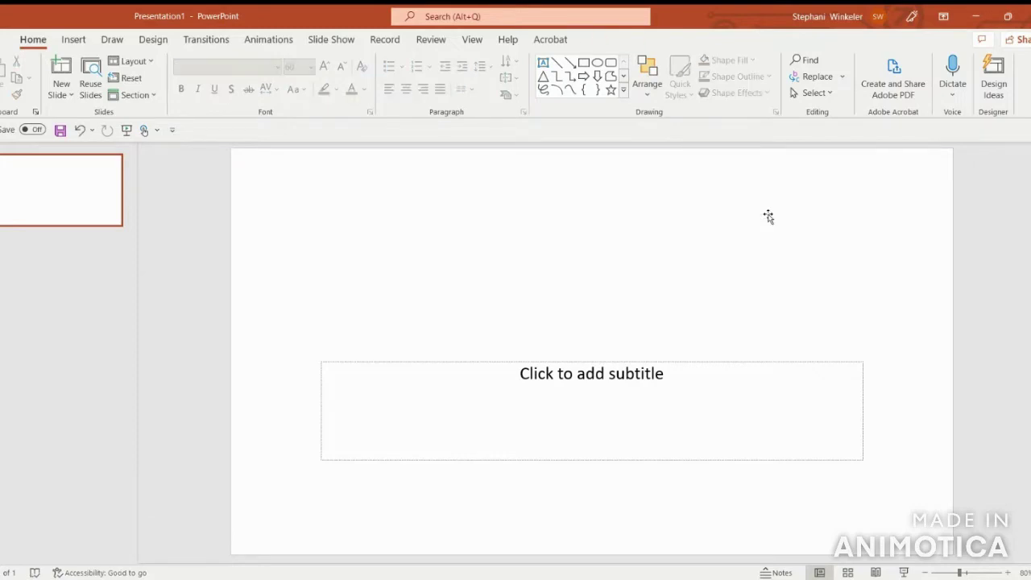
{"action": "left_click", "coordinate": [766, 372]}
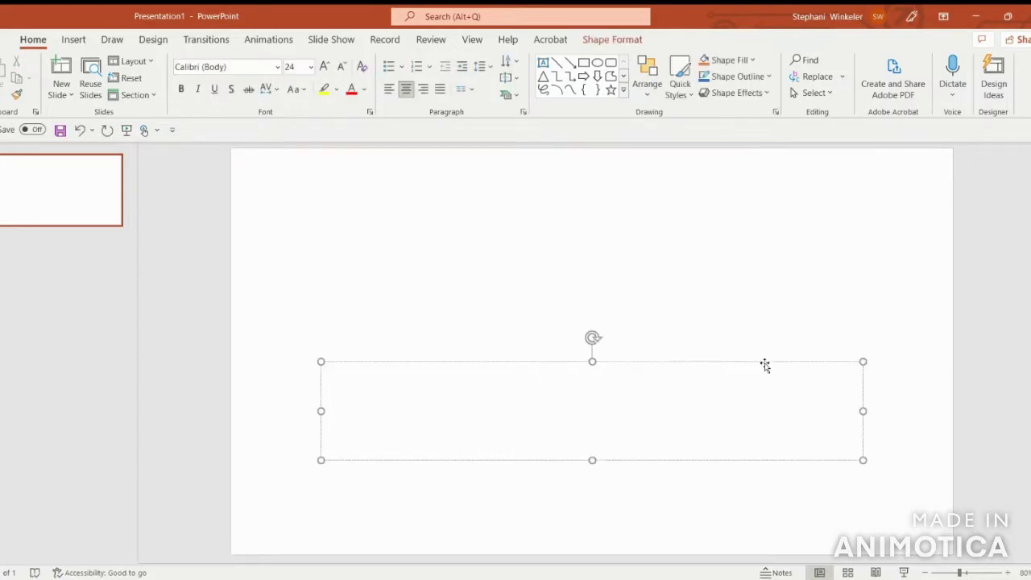
{"action": "key", "text": "Escape"}
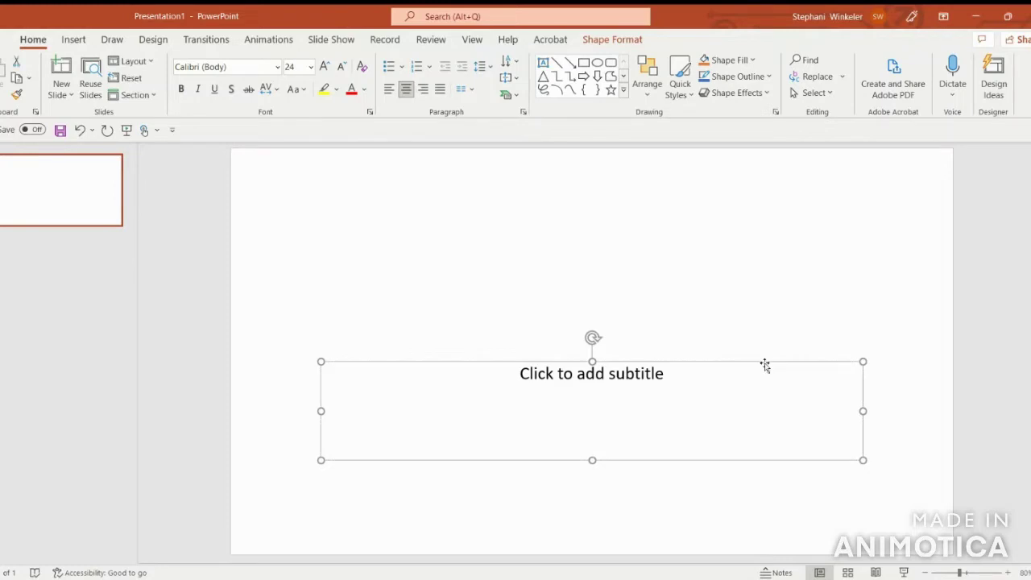
{"action": "key", "text": "Delete"}
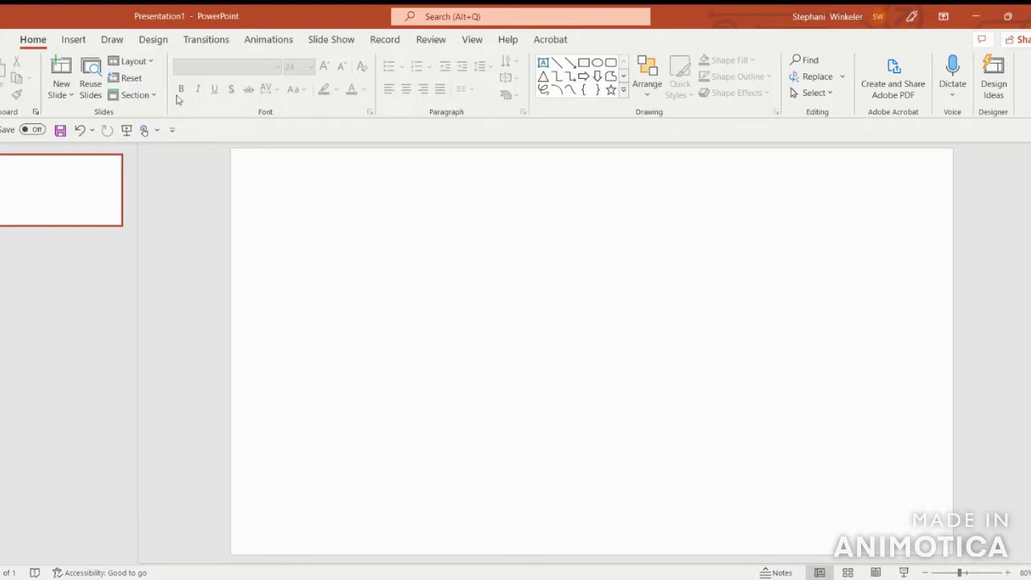
Step: Set a custom portrait slide size of 8.5 in wide by 11 in high, scaled to fit
{"action": "left_click", "coordinate": [153, 42]}
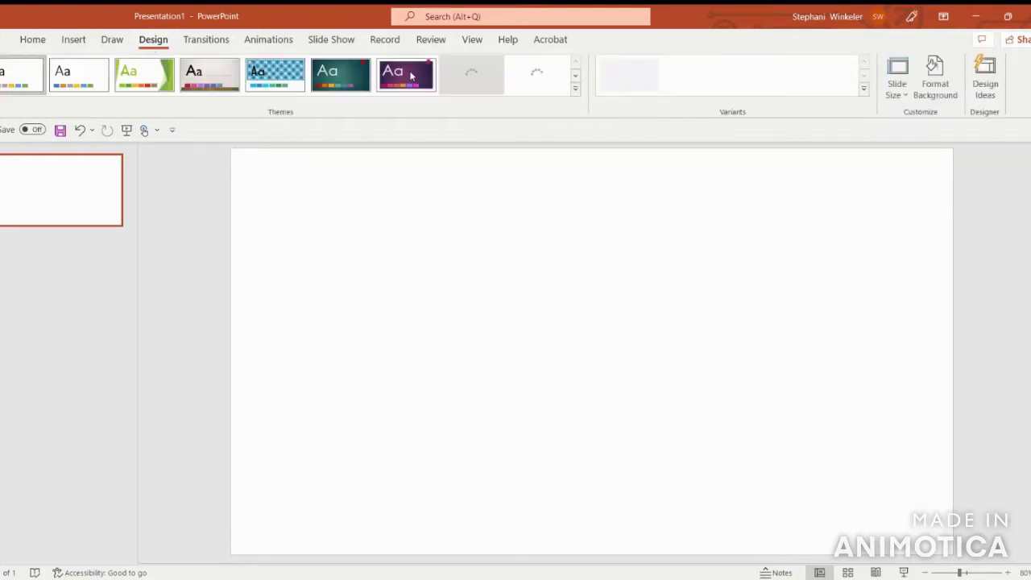
{"action": "left_click", "coordinate": [897, 90]}
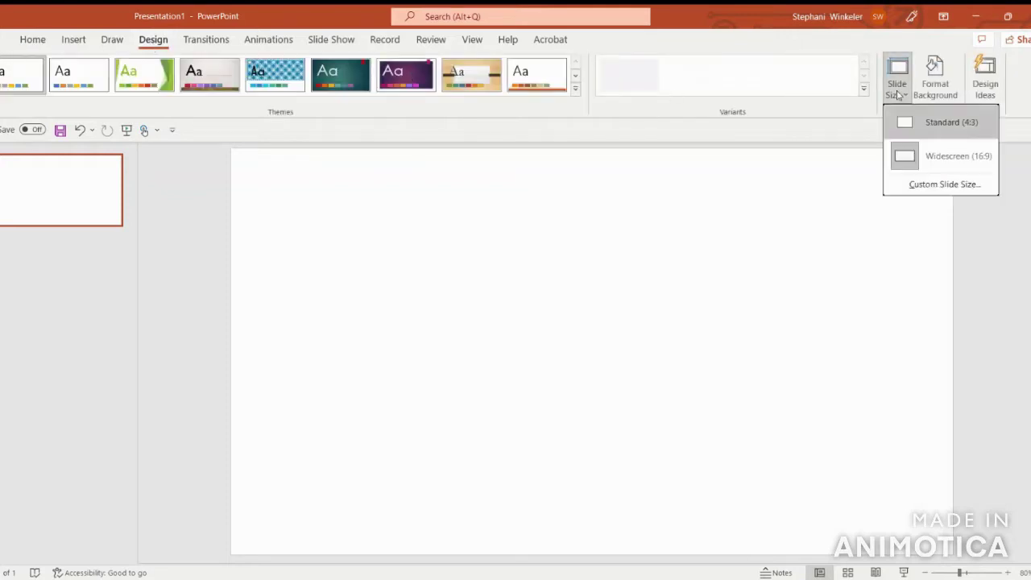
{"action": "left_click", "coordinate": [945, 184]}
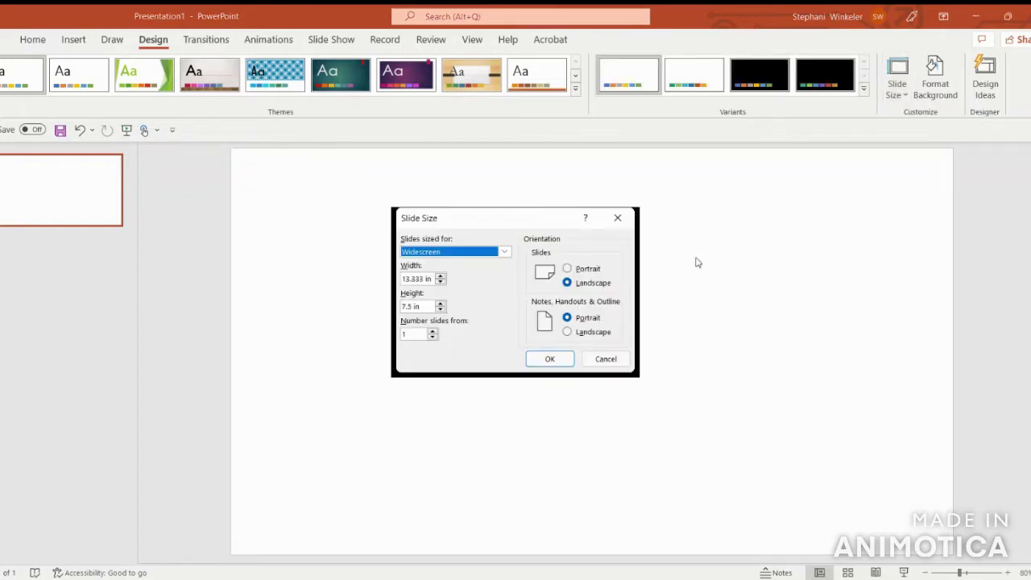
{"action": "left_click", "coordinate": [568, 269]}
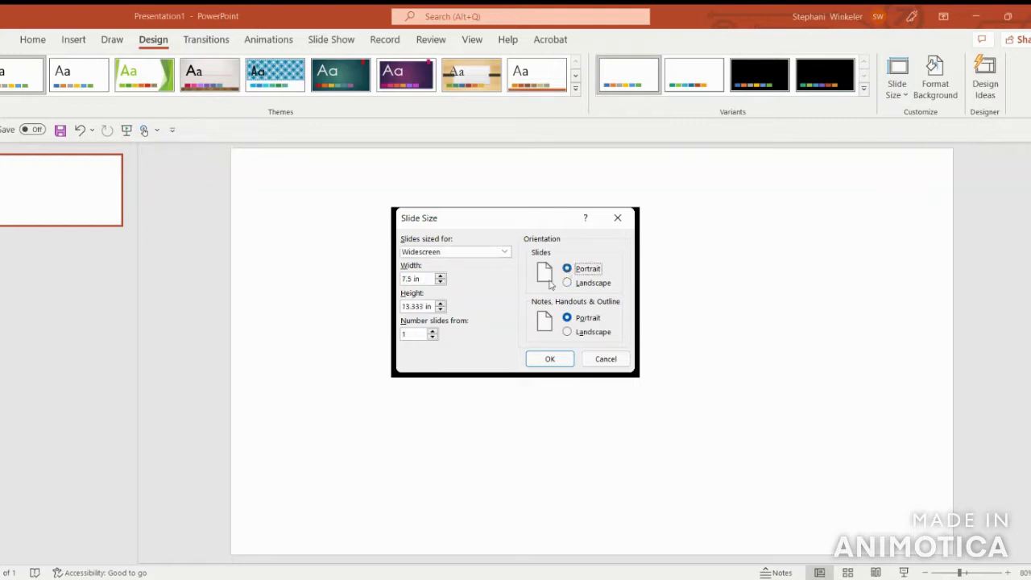
{"action": "double_click", "coordinate": [424, 280]}
{"action": "type", "text": "8.5"}
{"action": "left_click_drag", "start_coordinate": [422, 306], "coordinate": [390, 308]}
{"action": "type", "text": "11"}
{"action": "left_click", "coordinate": [549, 359]}
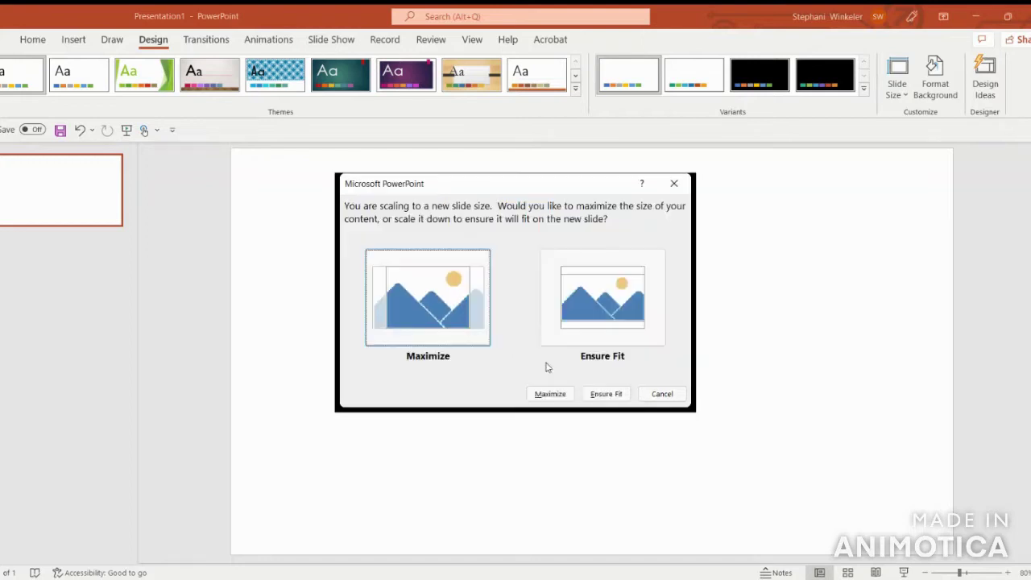
{"action": "left_click", "coordinate": [634, 303]}
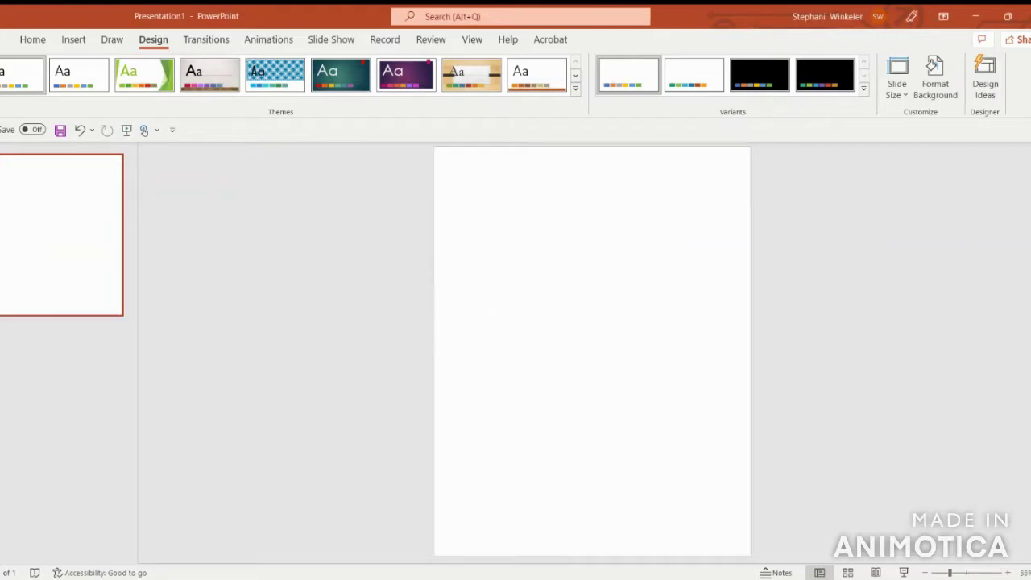
Step: Zoom the slide view to 55%
{"action": "left_click", "coordinate": [473, 41]}
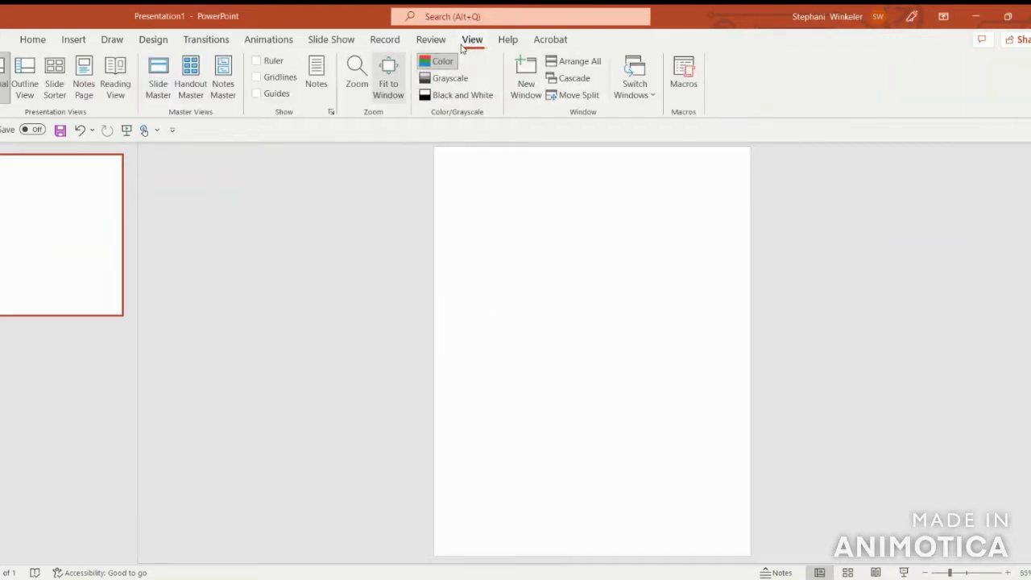
{"action": "left_click", "coordinate": [360, 78]}
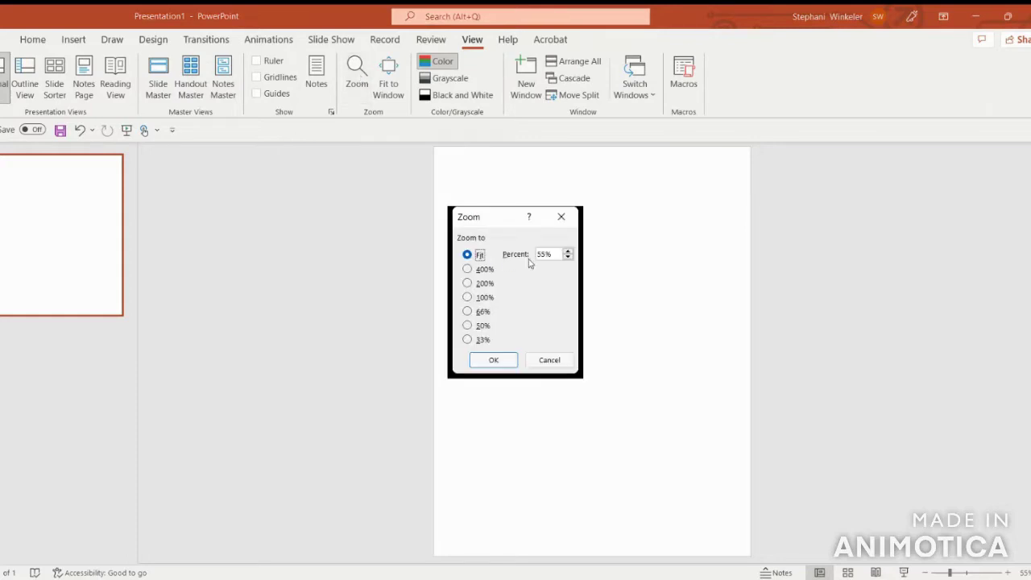
{"action": "left_click_drag", "start_coordinate": [551, 254], "coordinate": [538, 253]}
{"action": "key", "text": "BackSpace"}
{"action": "type", "text": "55"}
{"action": "key", "text": "Return"}
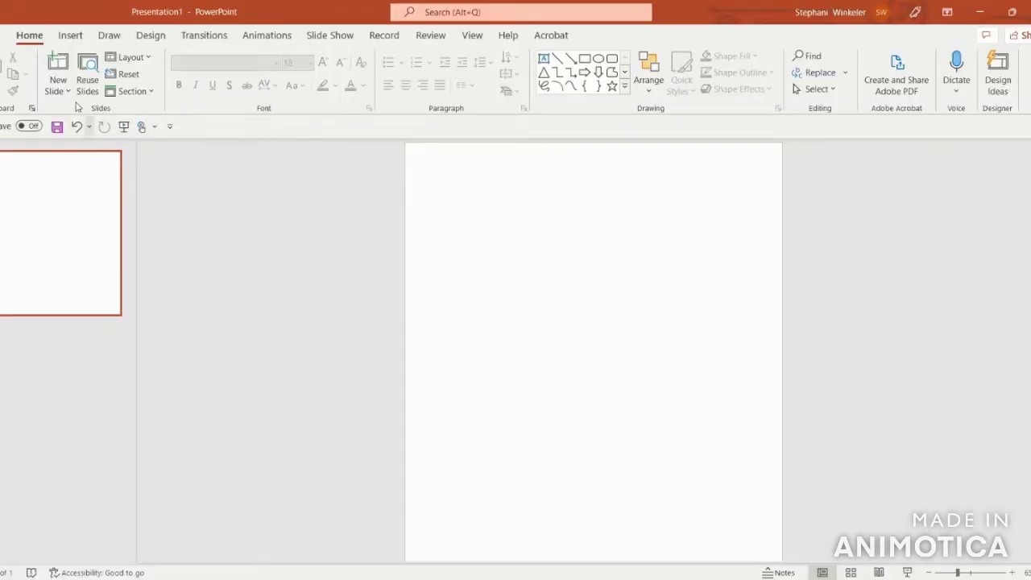
Step: Draw a rectangle and stretch it to about 10.83 x 8.33 in, covering the slide
{"action": "left_click", "coordinate": [71, 35]}
{"action": "left_click", "coordinate": [226, 72]}
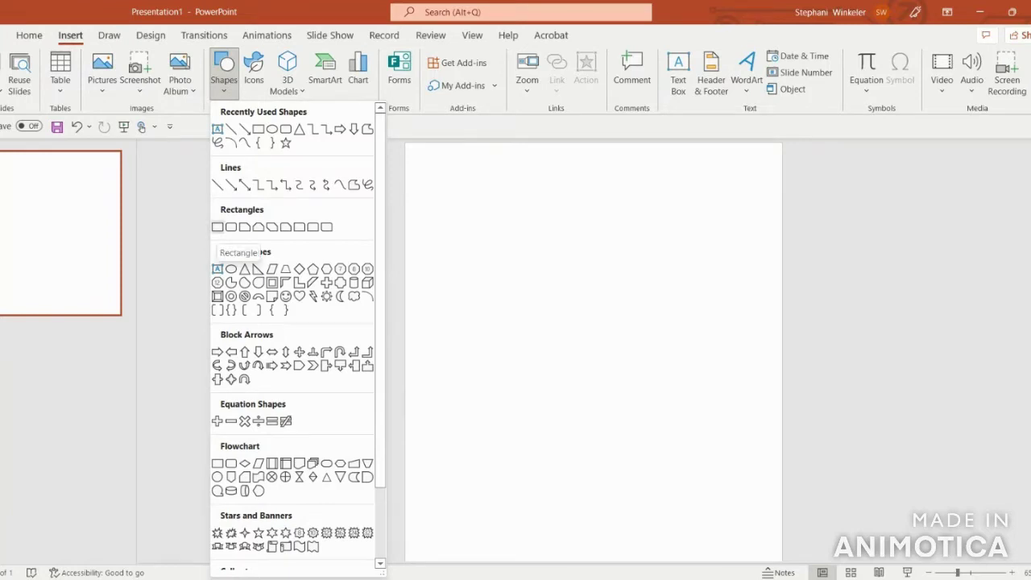
{"action": "left_click", "coordinate": [217, 226]}
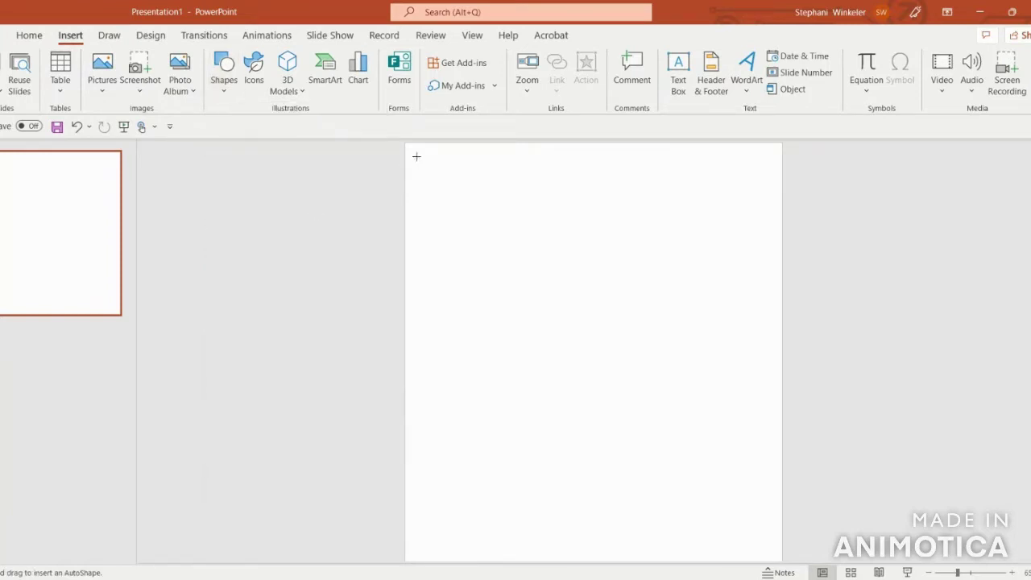
{"action": "left_click_drag", "start_coordinate": [408, 147], "coordinate": [778, 520]}
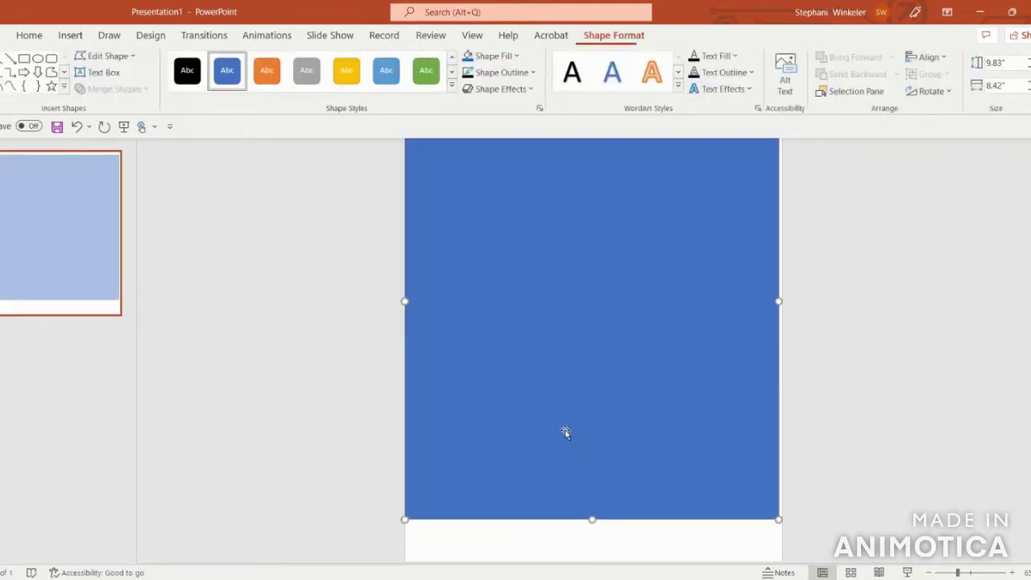
{"action": "left_click_drag", "start_coordinate": [594, 513], "coordinate": [594, 553]}
{"action": "left_click_drag", "start_coordinate": [405, 314], "coordinate": [409, 314]}
{"action": "left_click_drag", "start_coordinate": [589, 553], "coordinate": [594, 551]}
{"action": "scroll", "coordinate": [644, 408], "scroll_direction": "up", "scroll_amount": 1}
{"action": "left_click_drag", "start_coordinate": [594, 174], "coordinate": [593, 146]}
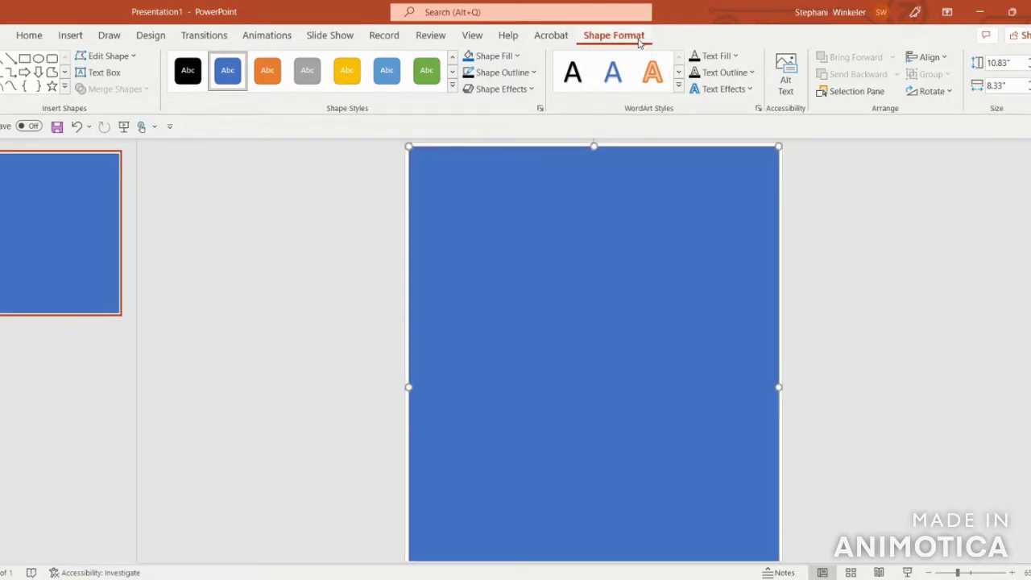
Step: Centre the rectangle horizontally on the slide and fill it light blue
{"action": "left_click", "coordinate": [929, 57]}
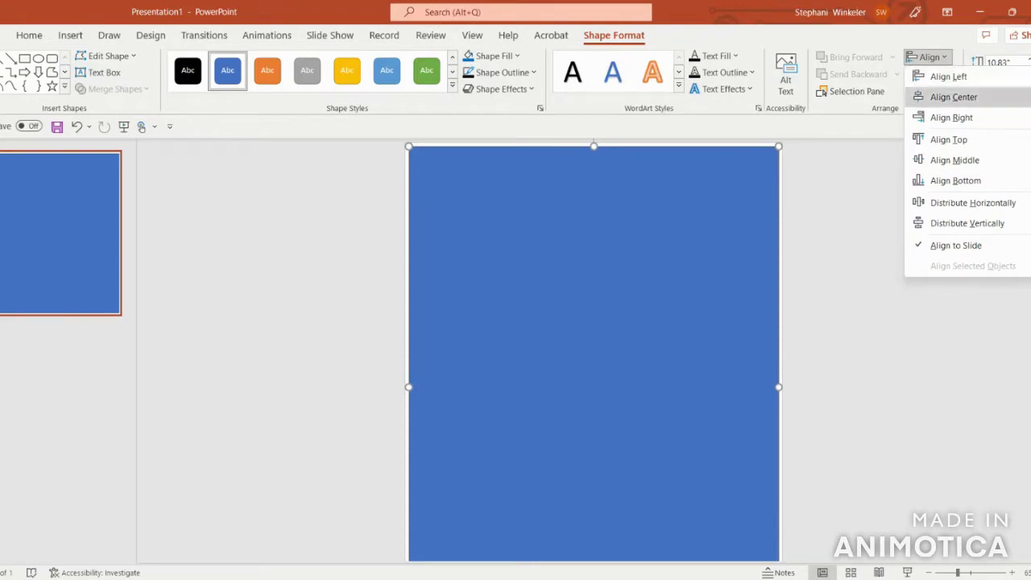
{"action": "left_click", "coordinate": [954, 97]}
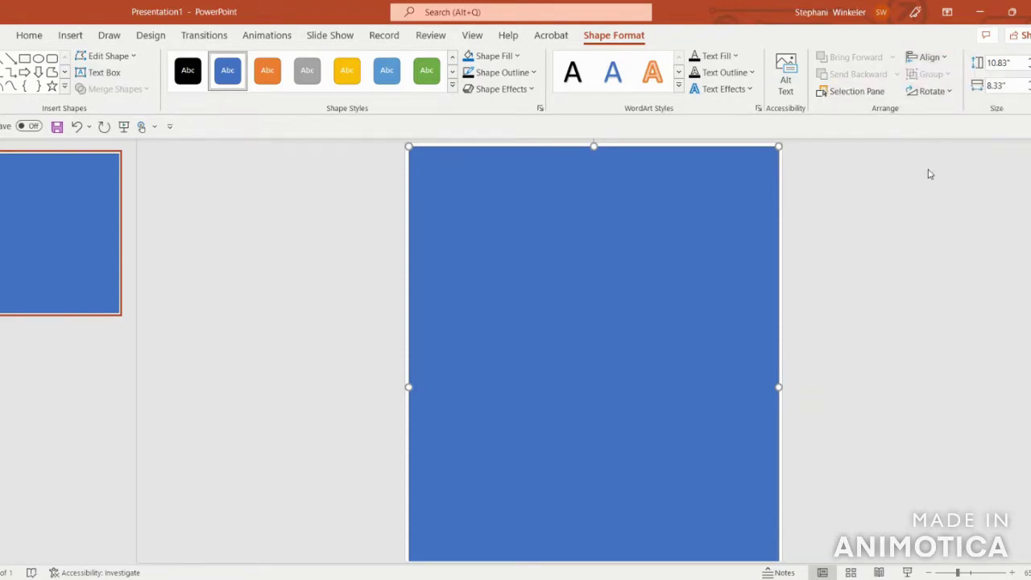
{"action": "left_click", "coordinate": [498, 55]}
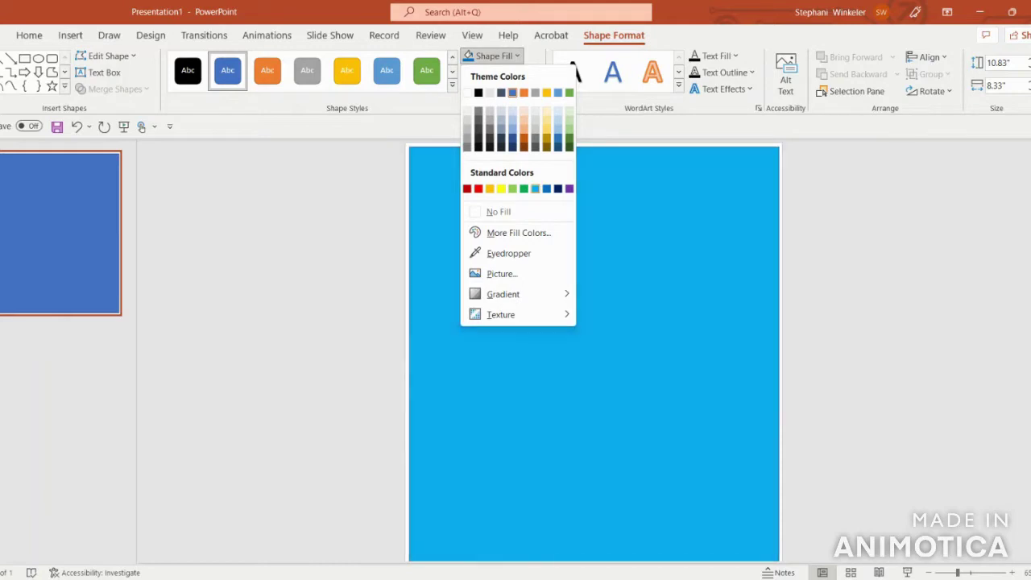
{"action": "left_click", "coordinate": [535, 188]}
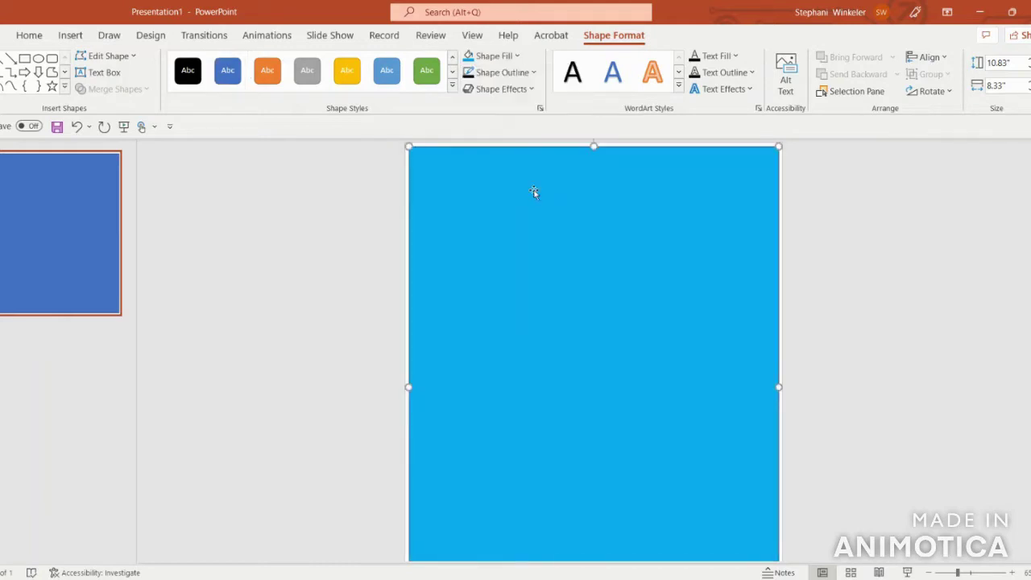
Step: Give the rectangle a 6 pt black outline and deselect it
{"action": "left_click", "coordinate": [503, 73]}
{"action": "mouse_move", "coordinate": [500, 290]}
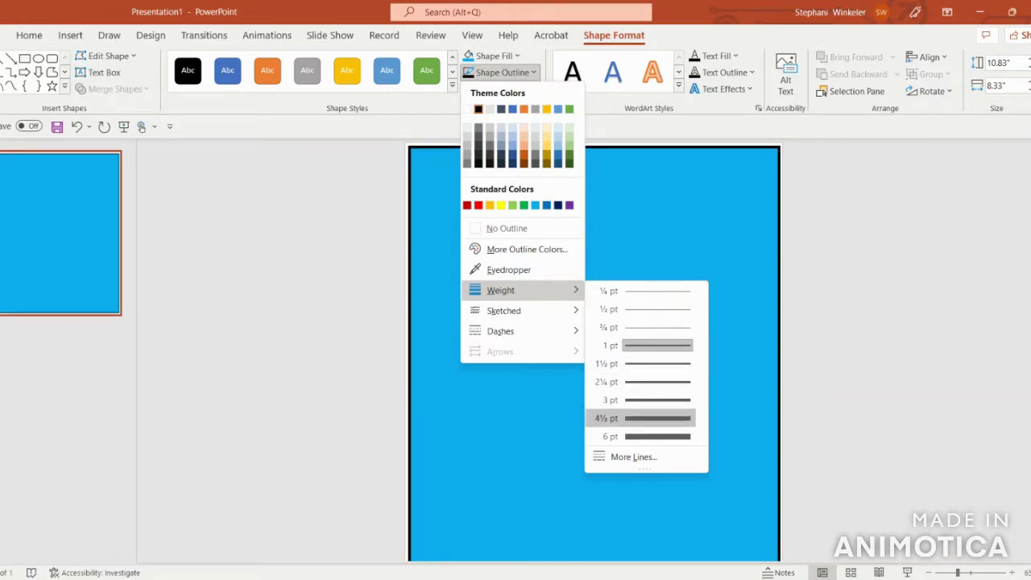
{"action": "left_click", "coordinate": [657, 436]}
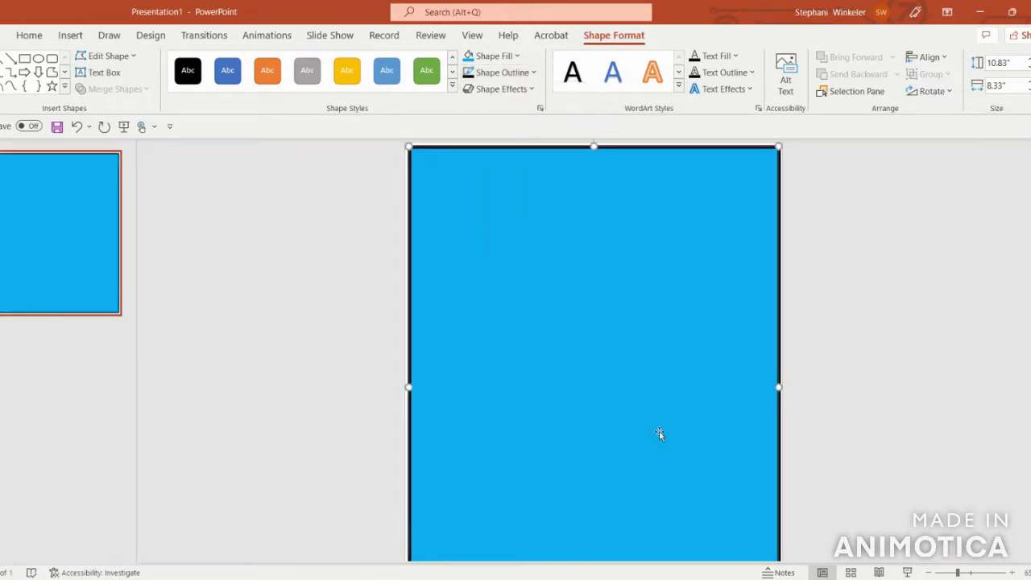
{"action": "left_click", "coordinate": [846, 297]}
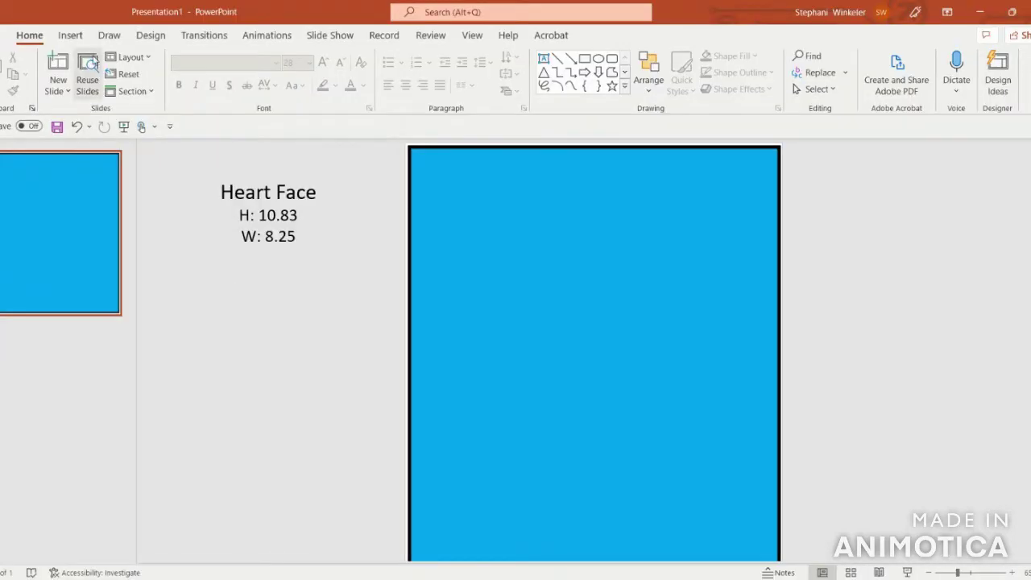
{"action": "left_click", "coordinate": [70, 35]}
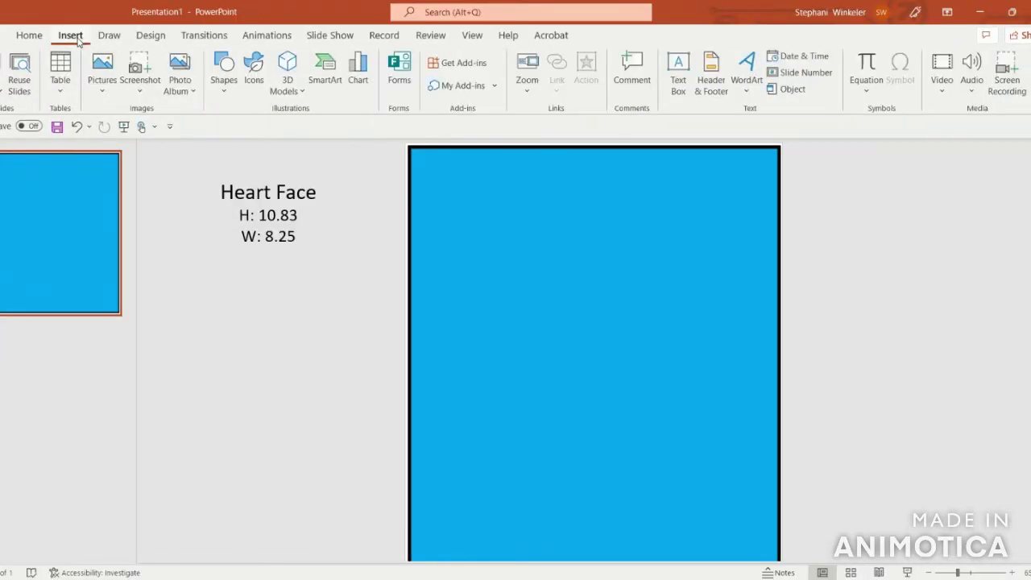
Step: Draw a large heart over the slide, filled red with no outline
{"action": "left_click", "coordinate": [224, 64]}
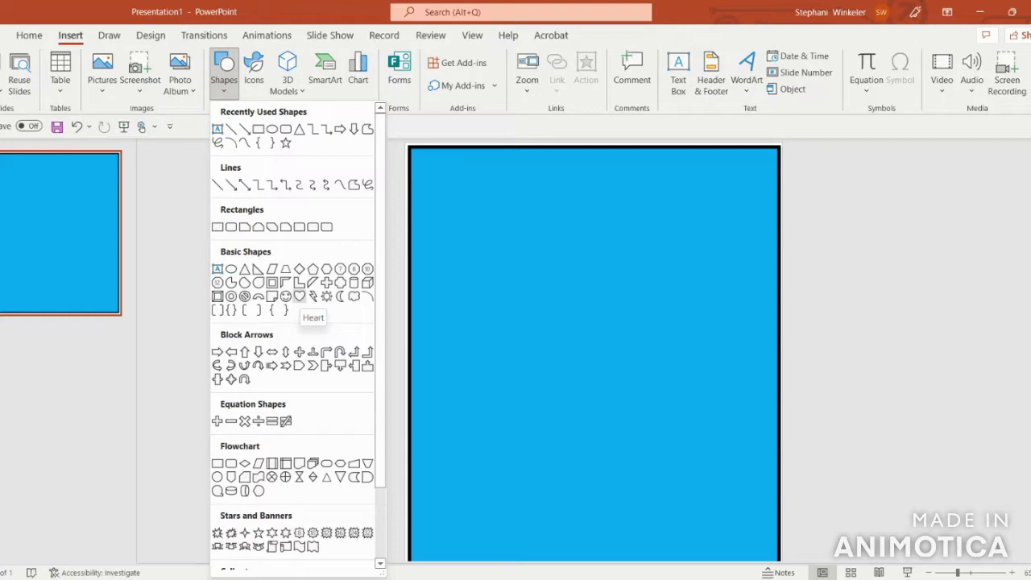
{"action": "left_click", "coordinate": [299, 296]}
{"action": "left_click_drag", "start_coordinate": [475, 170], "coordinate": [798, 572]}
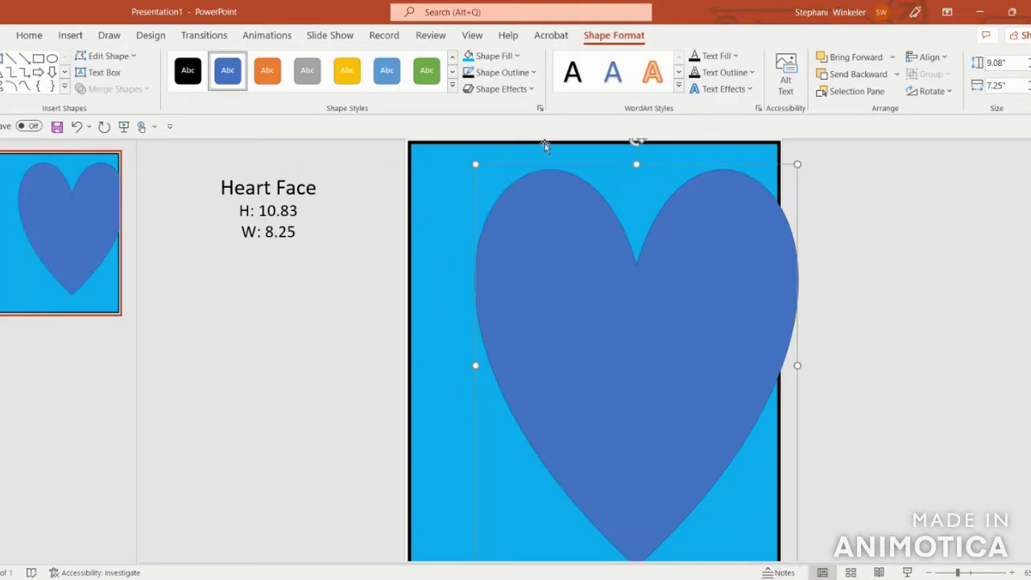
{"action": "left_click", "coordinate": [499, 61]}
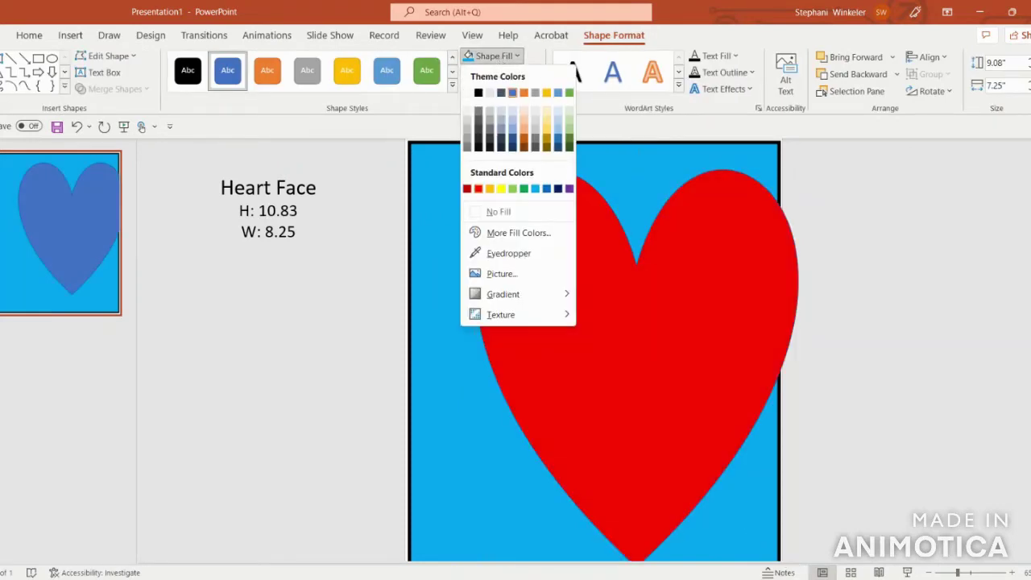
{"action": "left_click", "coordinate": [479, 187]}
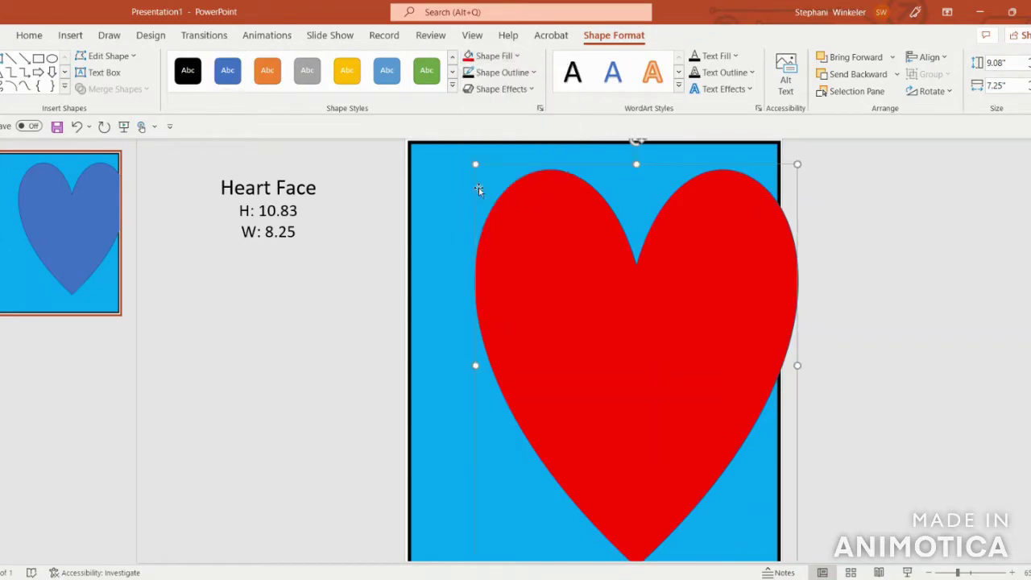
{"action": "left_click", "coordinate": [497, 73]}
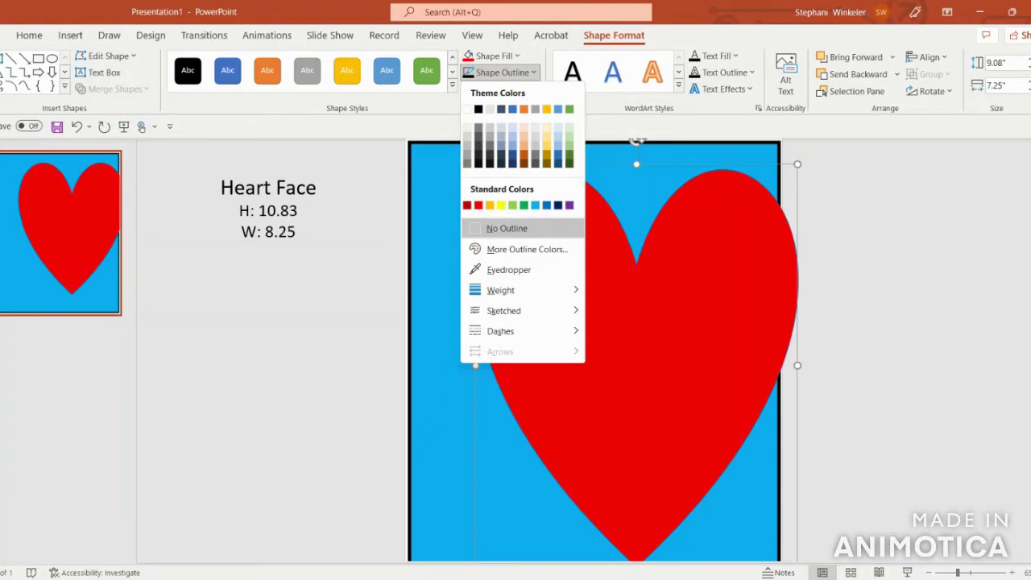
{"action": "left_click", "coordinate": [507, 228]}
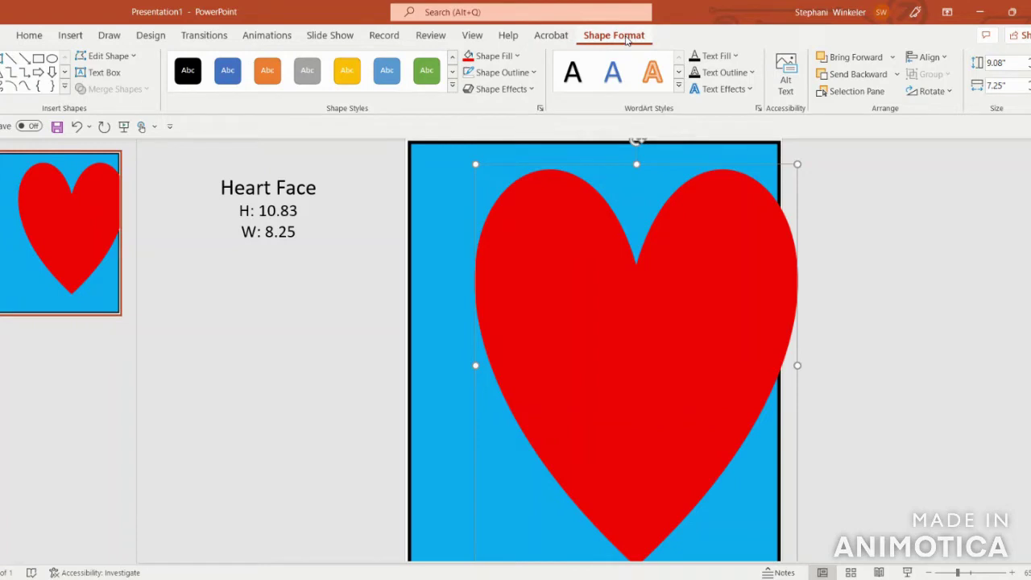
Step: Size the heart to 10.83 in high by 8.25 in wide
{"action": "left_click", "coordinate": [1010, 63]}
{"action": "type", "text": "10.83"}
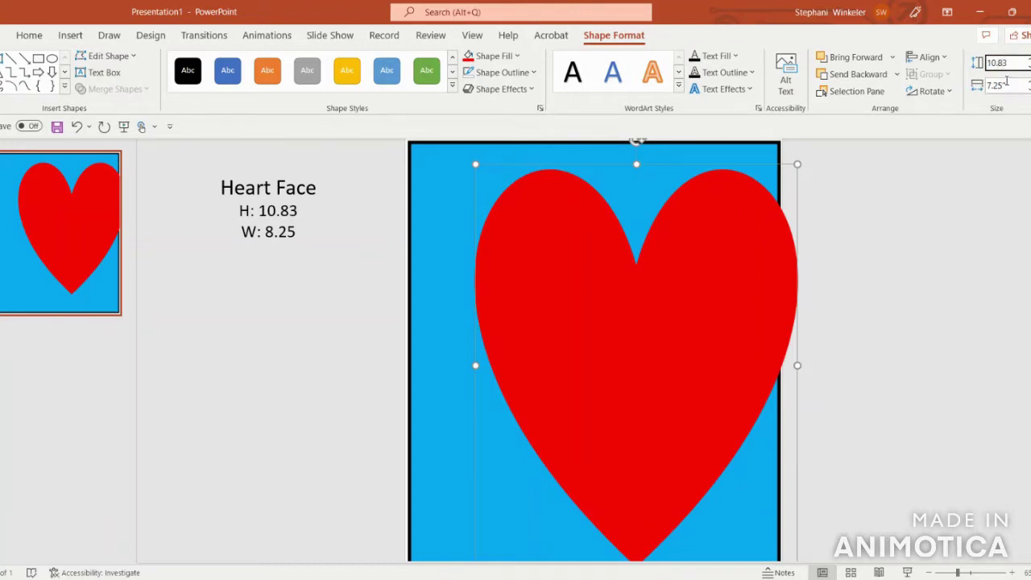
{"action": "left_click", "coordinate": [1006, 81]}
{"action": "type", "text": "8.25"}
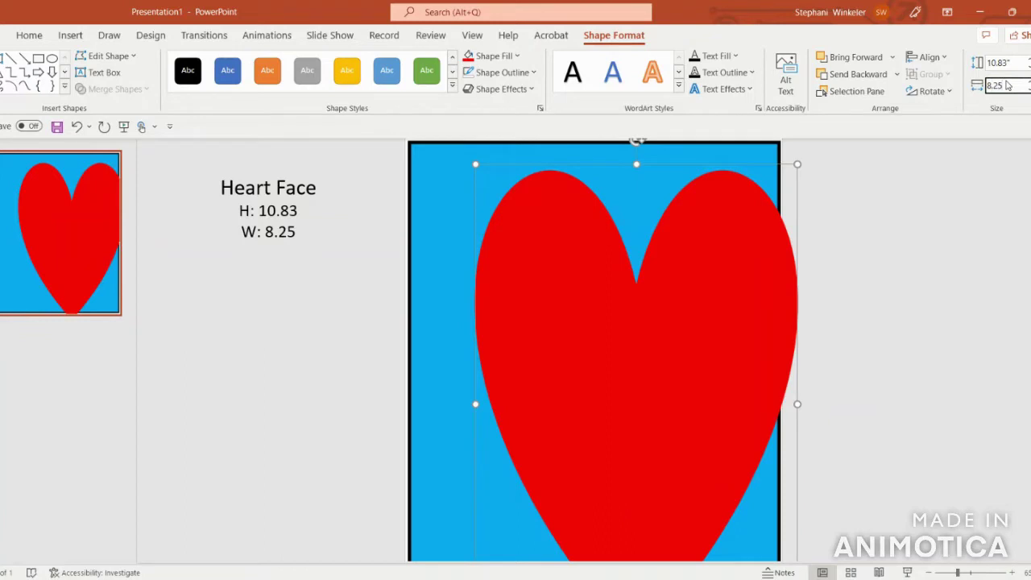
{"action": "key", "text": "Return"}
Step: Move the heart onto the slide and centre it horizontally
{"action": "left_click_drag", "start_coordinate": [743, 330], "coordinate": [680, 304]}
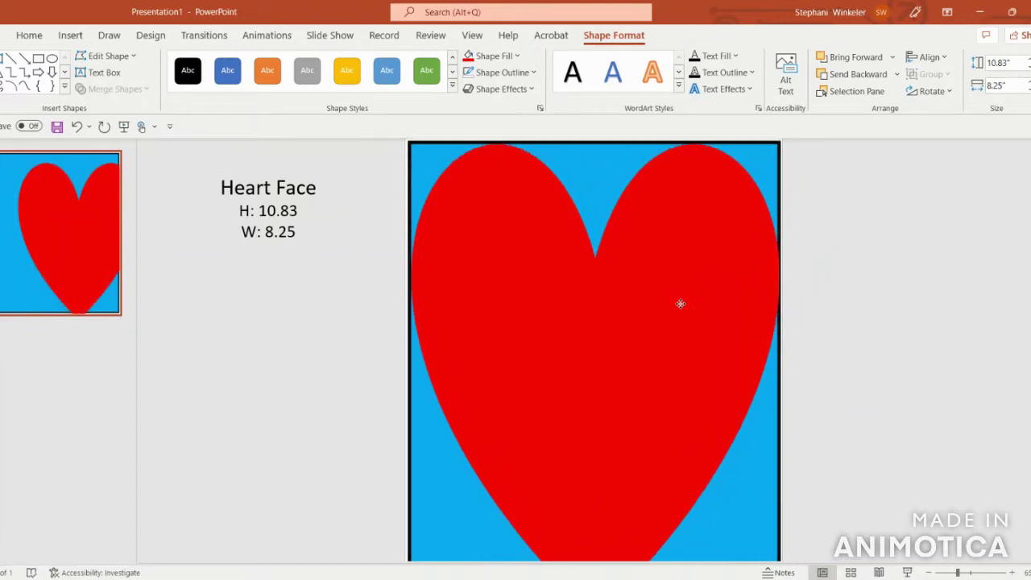
{"action": "left_click", "coordinate": [931, 58]}
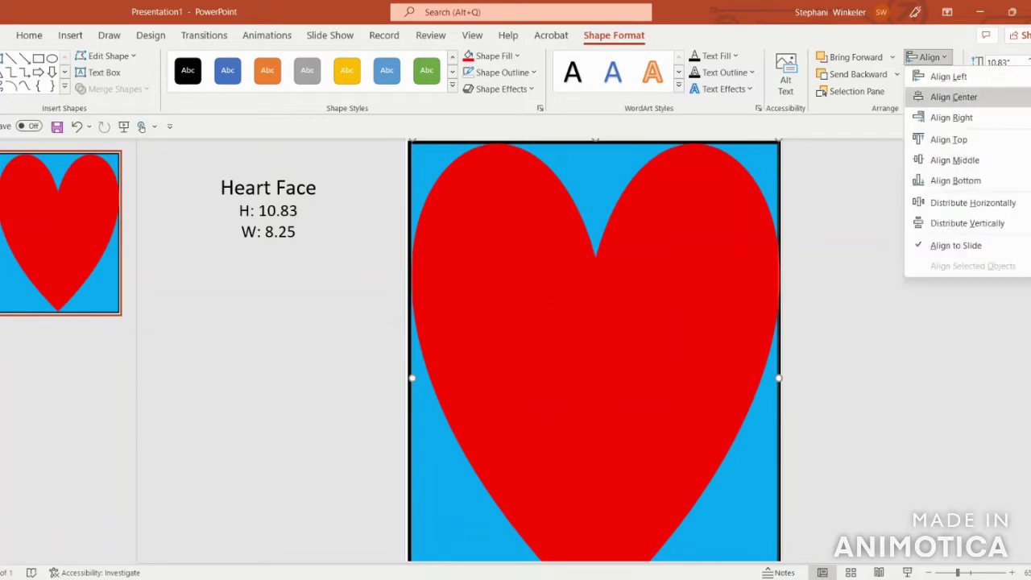
{"action": "left_click", "coordinate": [951, 97]}
{"action": "scroll", "coordinate": [855, 376], "scroll_direction": "down", "scroll_amount": 1}
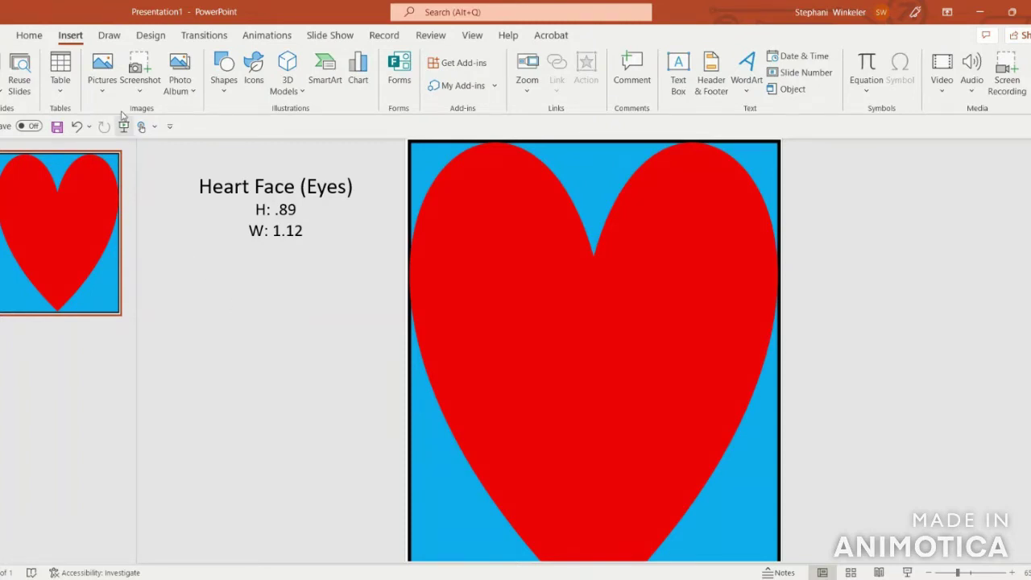
Step: Draw an arc beside the slide, size it 0.89 x 1.12 in, and rotate it into an eye curve
{"action": "left_click", "coordinate": [224, 74]}
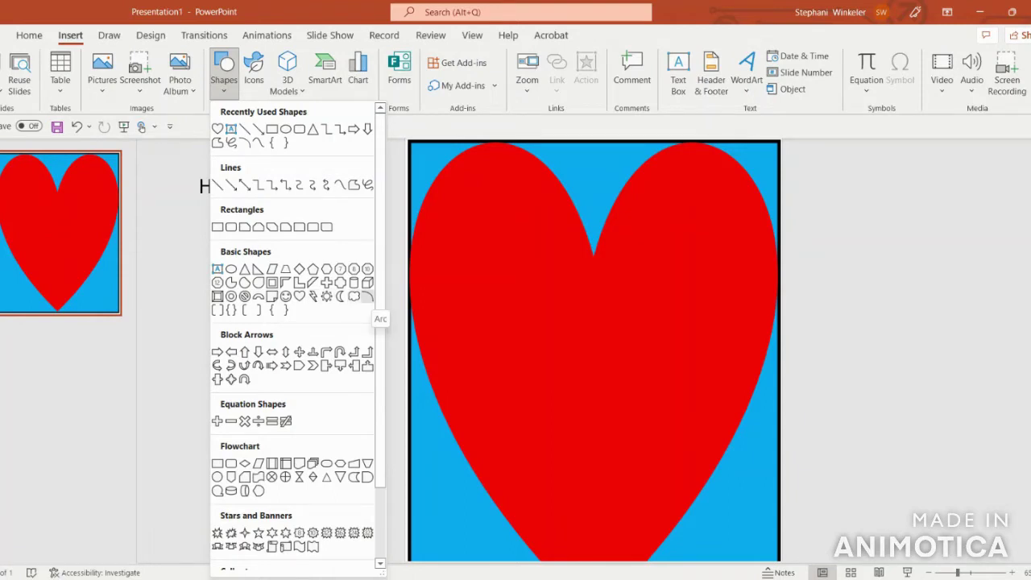
{"action": "left_click", "coordinate": [367, 296]}
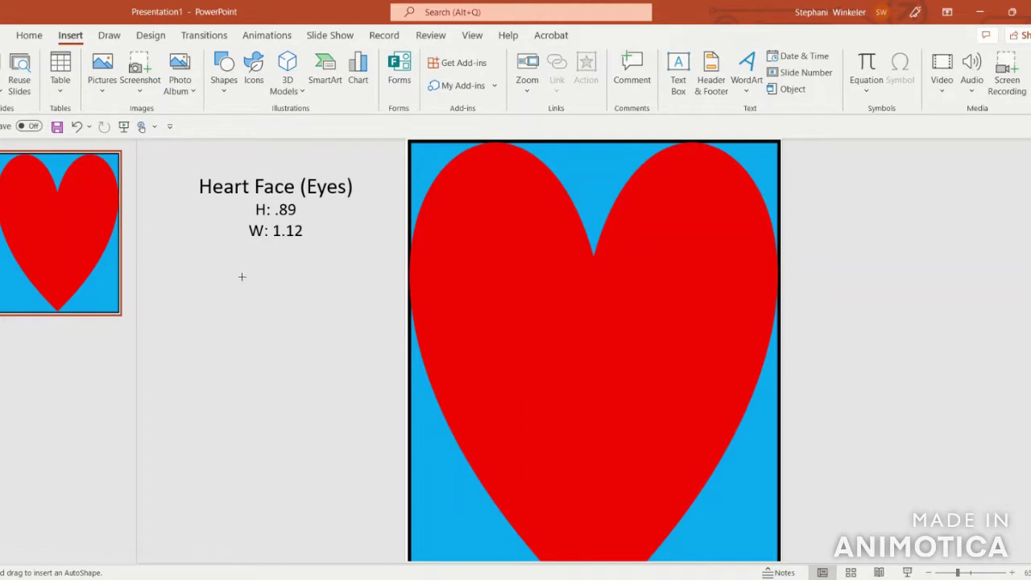
{"action": "left_click_drag", "start_coordinate": [249, 277], "coordinate": [284, 273]}
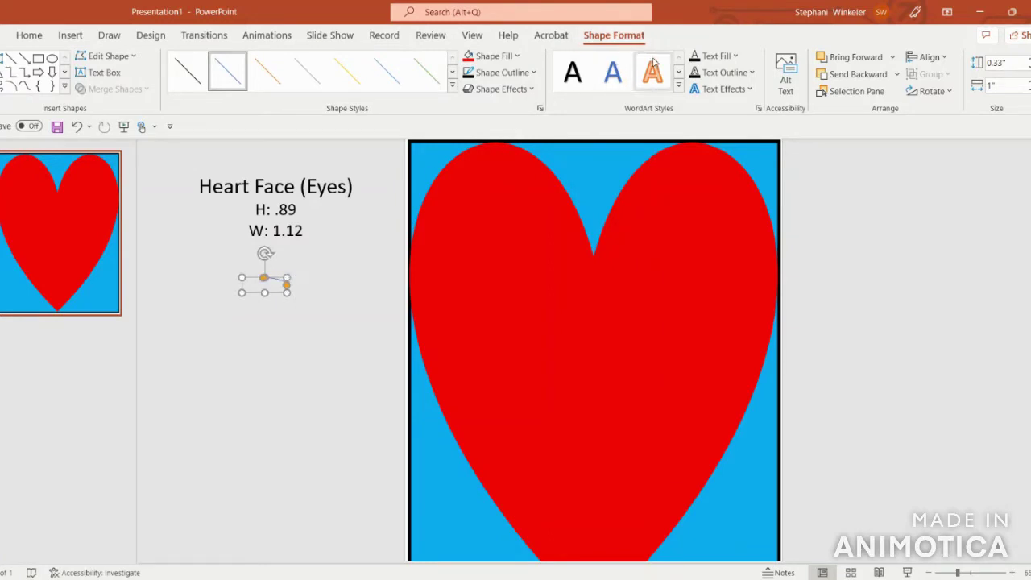
{"action": "left_click", "coordinate": [1020, 62]}
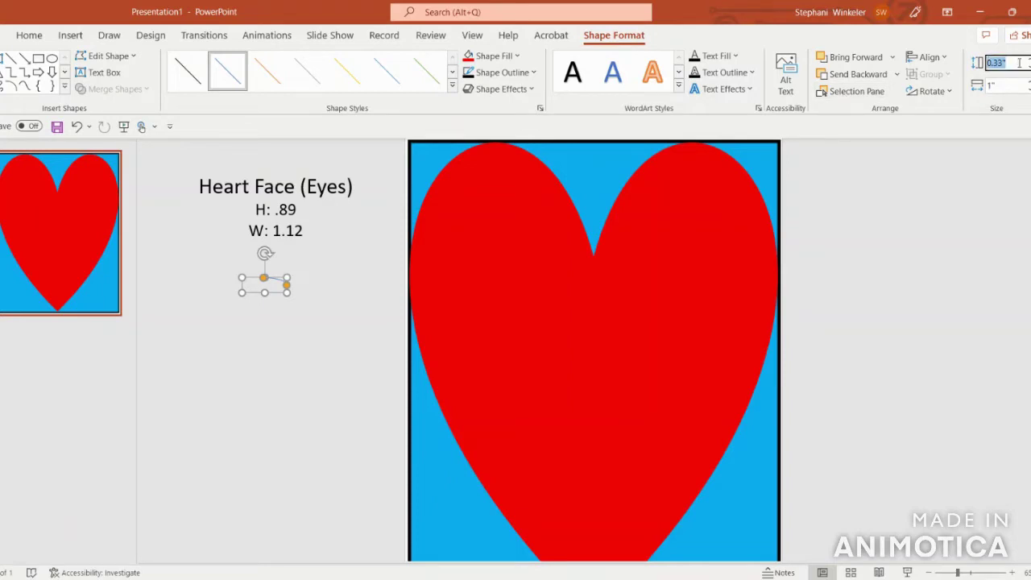
{"action": "type", "text": ".89"}
{"action": "left_click", "coordinate": [1008, 85]}
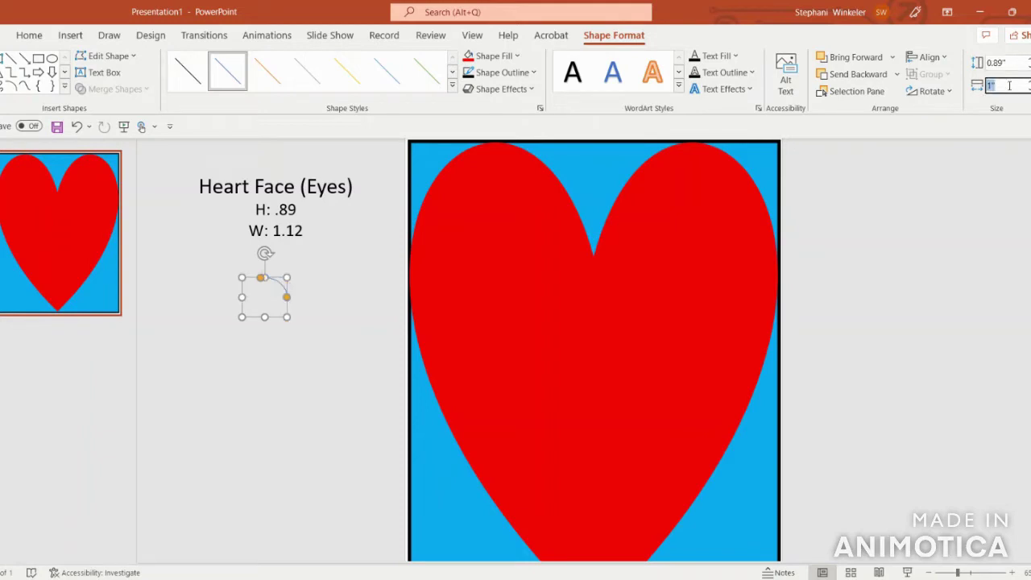
{"action": "type", "text": "1.12"}
{"action": "key", "text": "Return"}
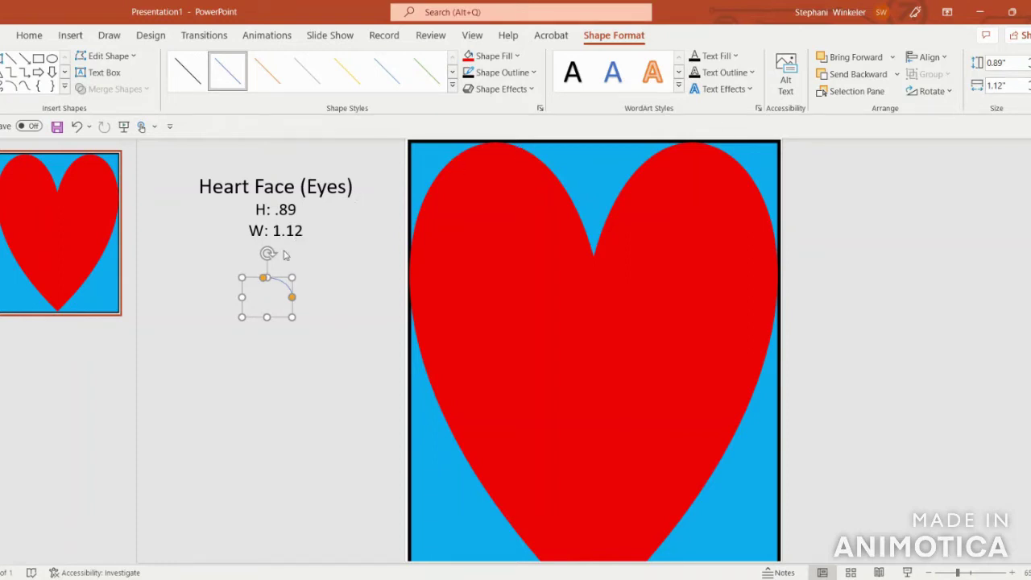
{"action": "left_click_drag", "start_coordinate": [268, 253], "coordinate": [238, 278]}
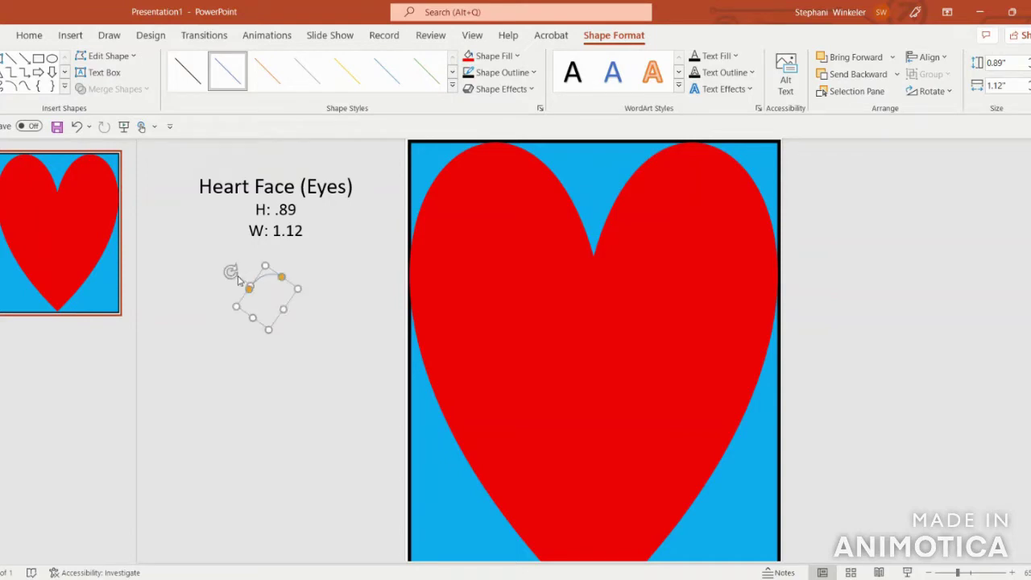
{"action": "left_click", "coordinate": [487, 81]}
Step: Give the arc a black 4½ pt outline and move it onto the heart's upper-left lobe
{"action": "left_click", "coordinate": [482, 113]}
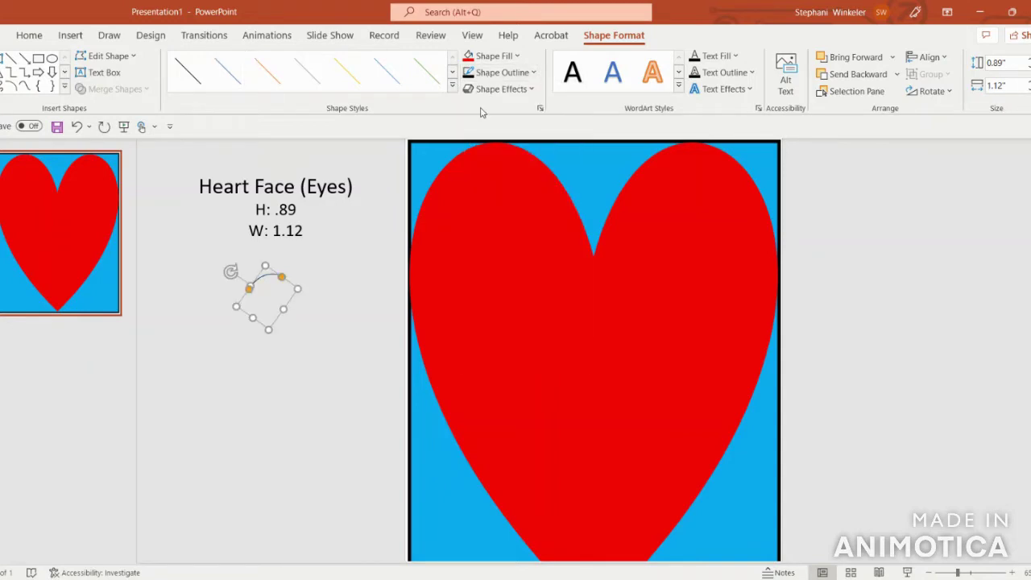
{"action": "left_click", "coordinate": [494, 75]}
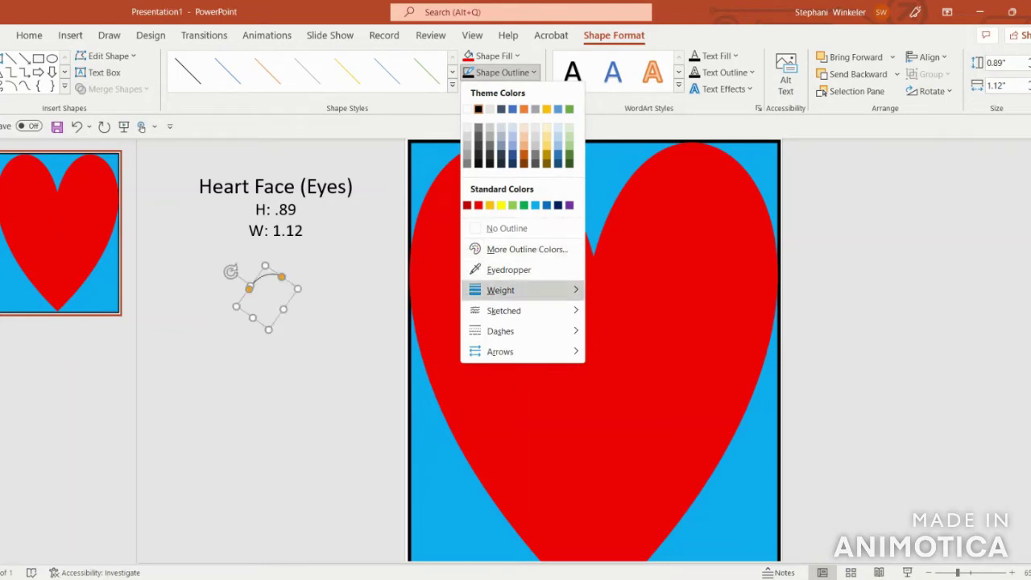
{"action": "mouse_move", "coordinate": [500, 290]}
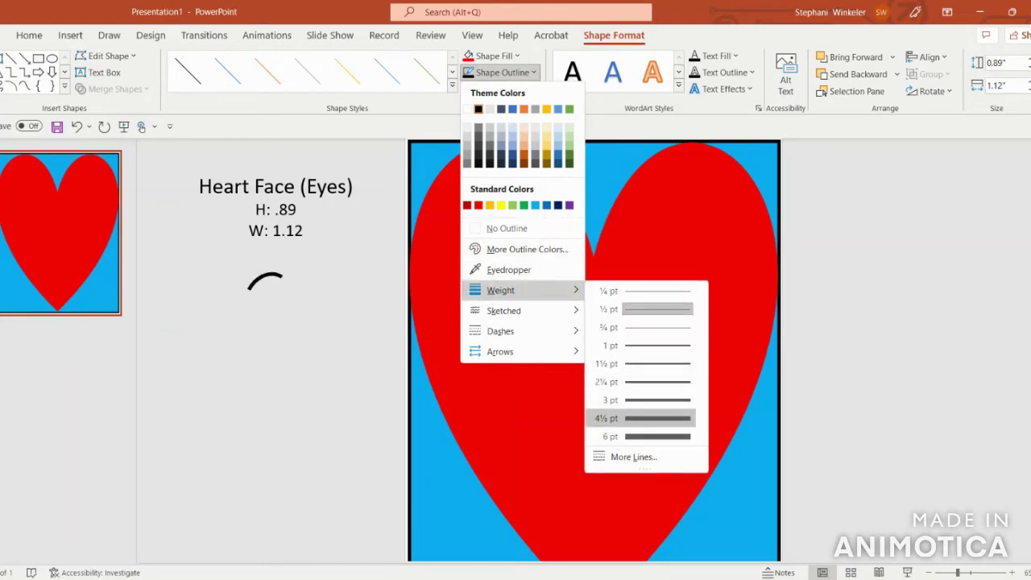
{"action": "left_click", "coordinate": [668, 418]}
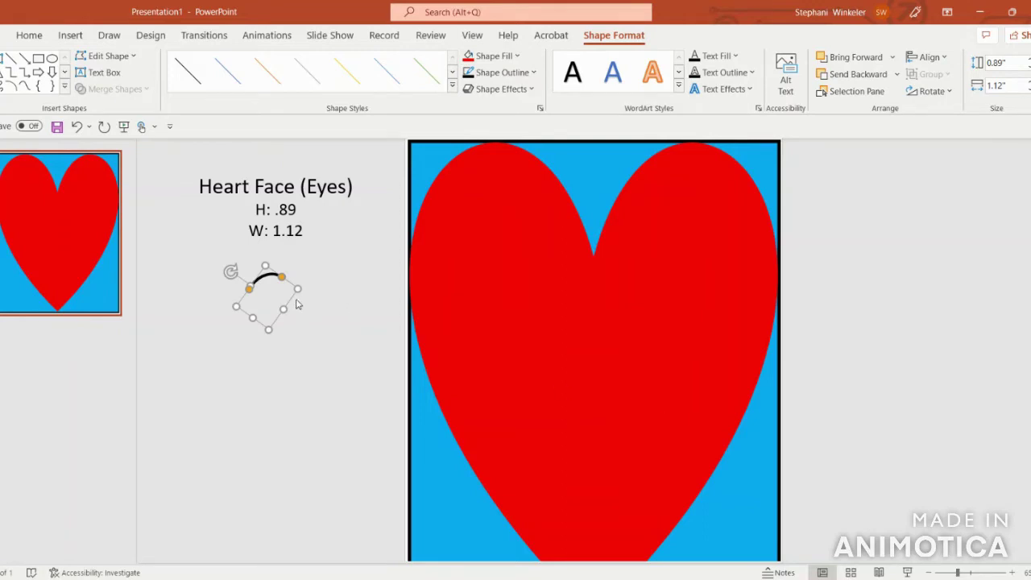
{"action": "left_click_drag", "start_coordinate": [293, 288], "coordinate": [527, 239]}
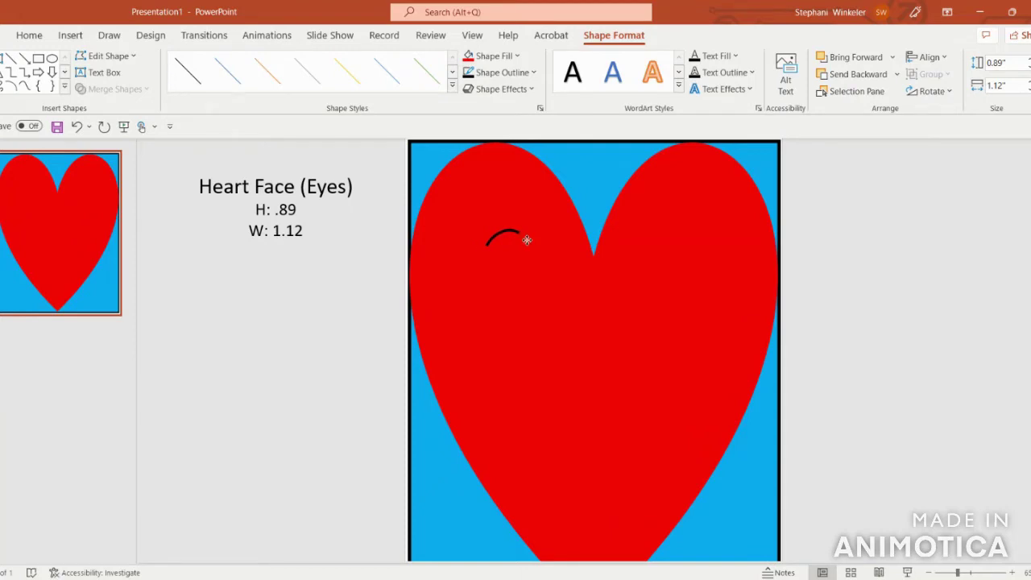
Step: Duplicate the eye arc, flip the copy horizontally, and place it on the heart's upper right
{"action": "left_click_drag", "start_coordinate": [527, 240], "coordinate": [527, 240]}
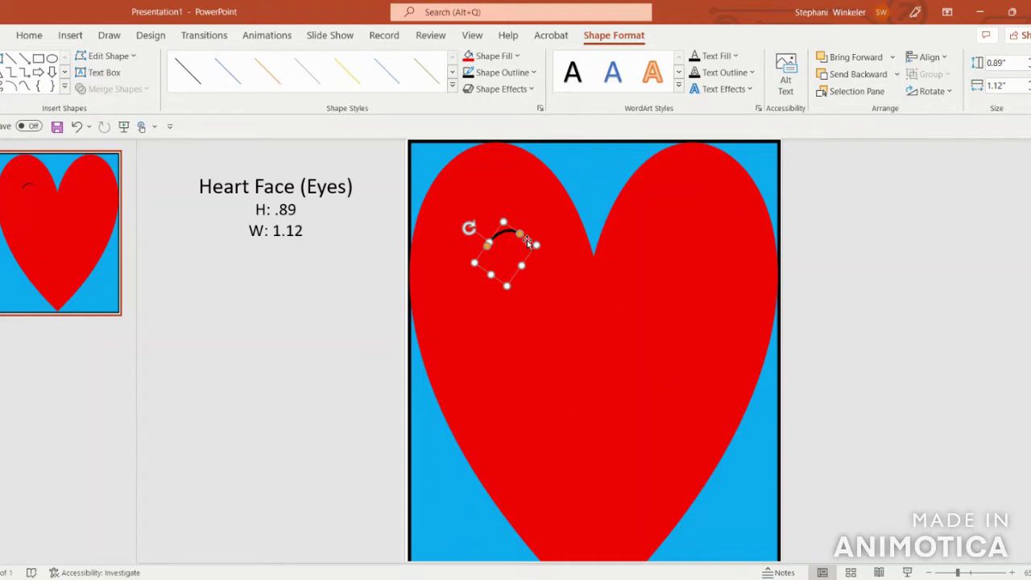
{"action": "key", "text": "ctrl+z"}
{"action": "key", "text": "ctrl+v"}
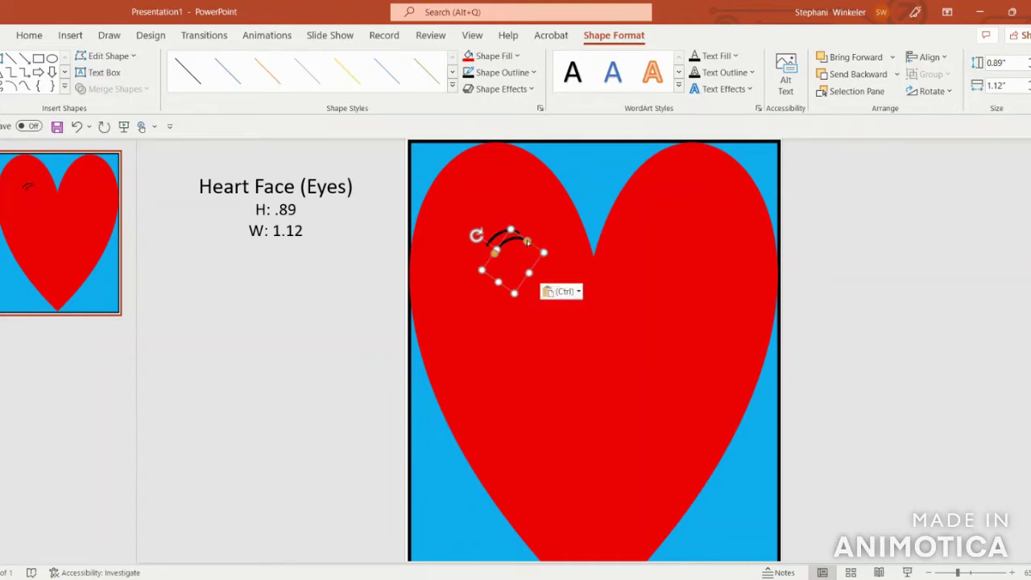
{"action": "left_click", "coordinate": [931, 92]}
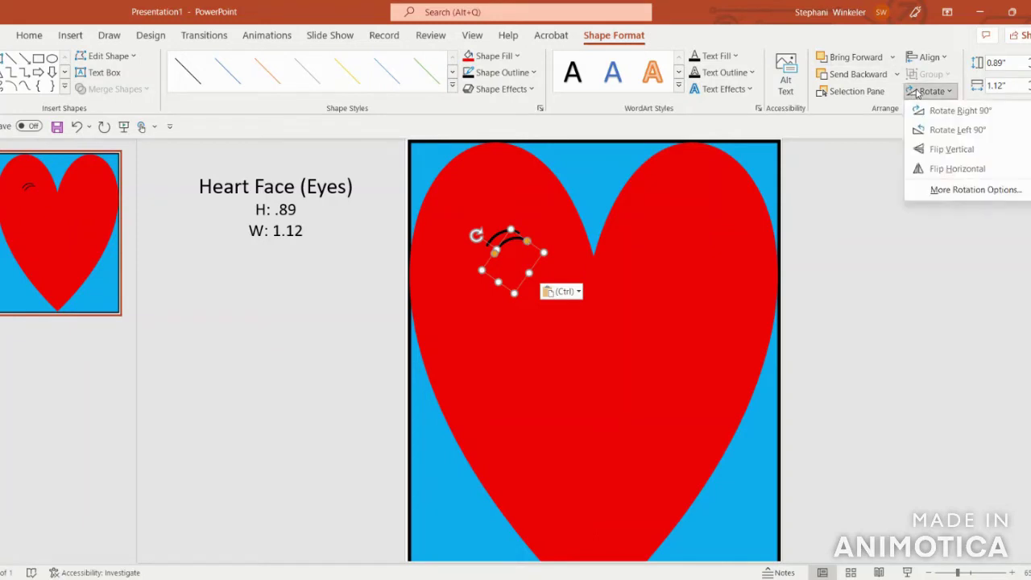
{"action": "left_click", "coordinate": [958, 169]}
{"action": "left_click_drag", "start_coordinate": [529, 239], "coordinate": [704, 232]}
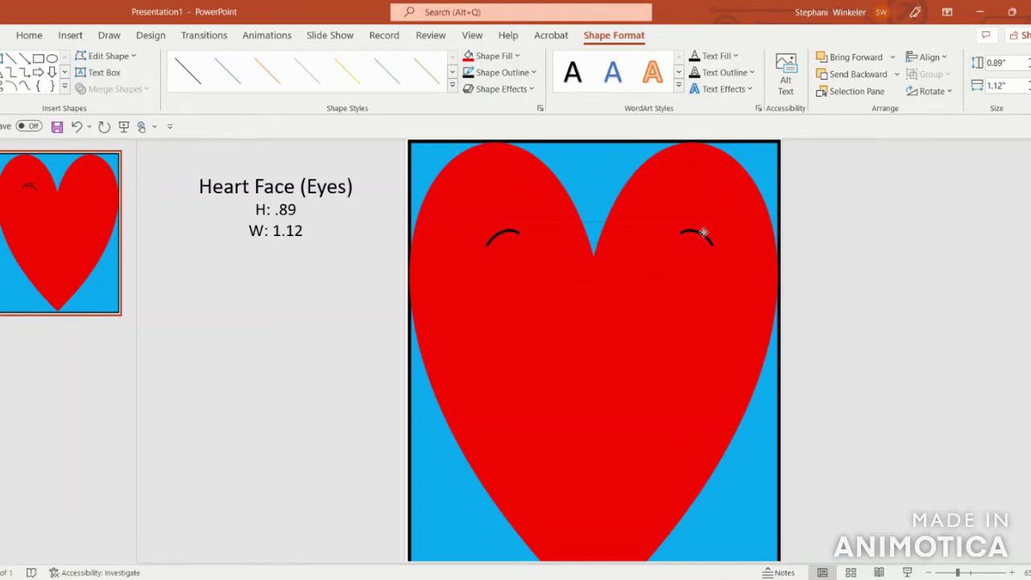
{"action": "left_click_drag", "start_coordinate": [703, 233], "coordinate": [703, 234]}
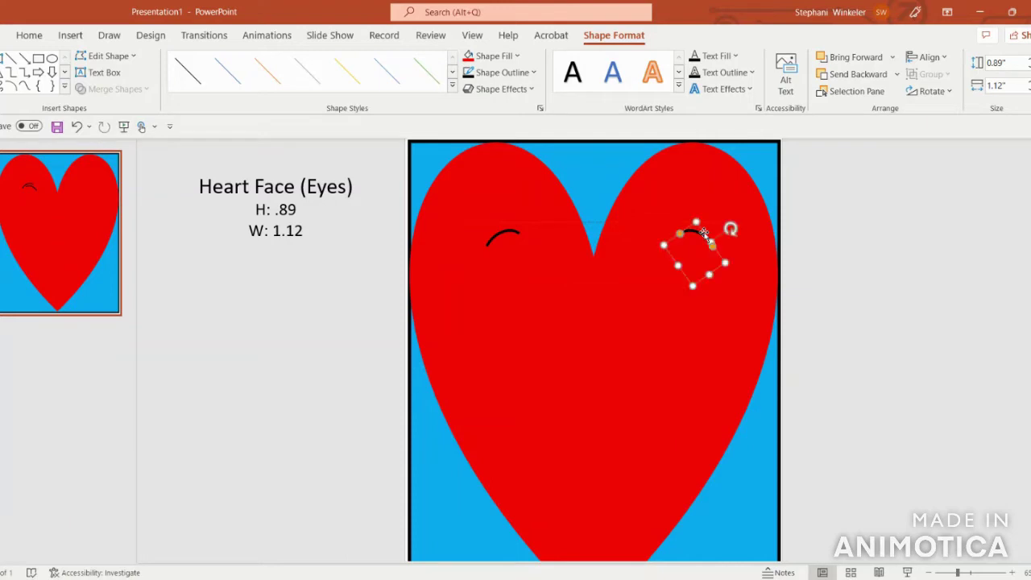
{"action": "left_click", "coordinate": [854, 253]}
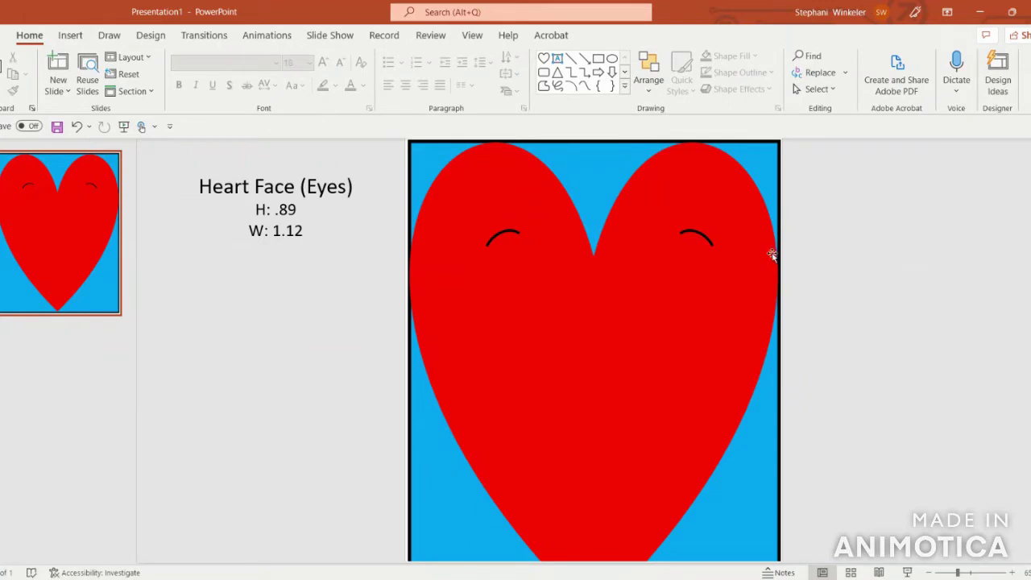
Step: Draw a short line above the left eye as a lash with a 4½ pt weight
{"action": "left_click", "coordinate": [71, 35]}
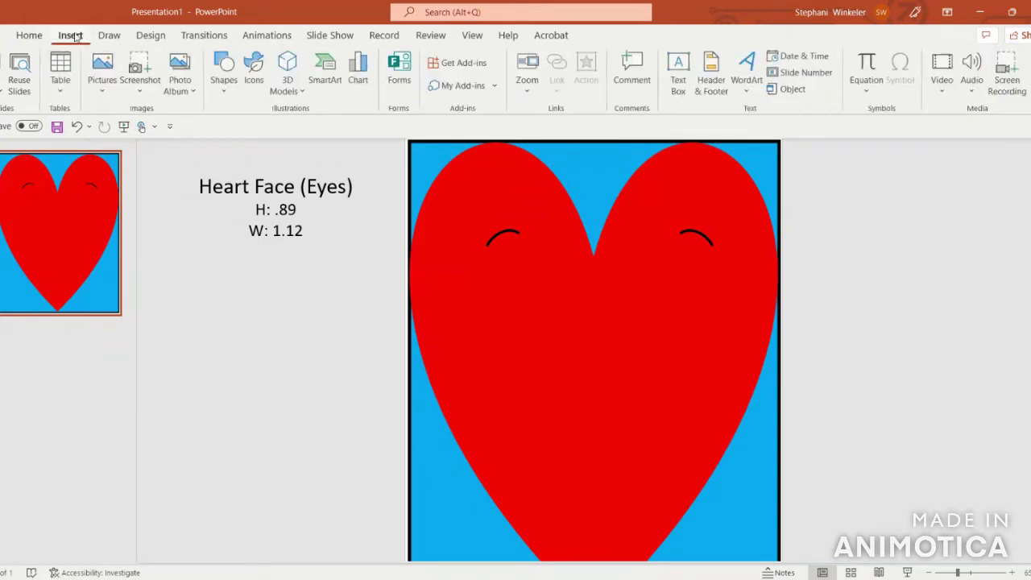
{"action": "left_click", "coordinate": [225, 81]}
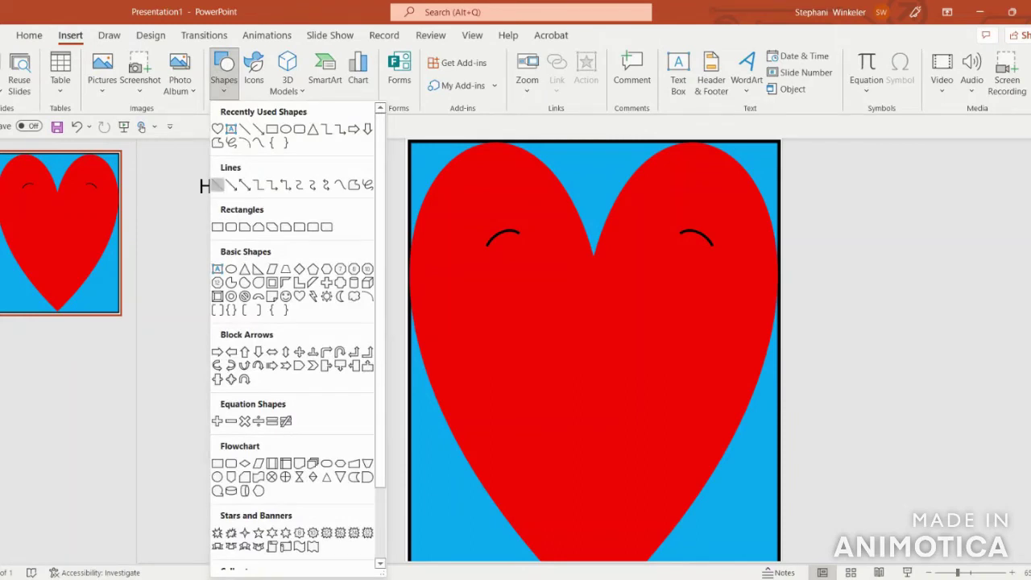
{"action": "left_click", "coordinate": [218, 184]}
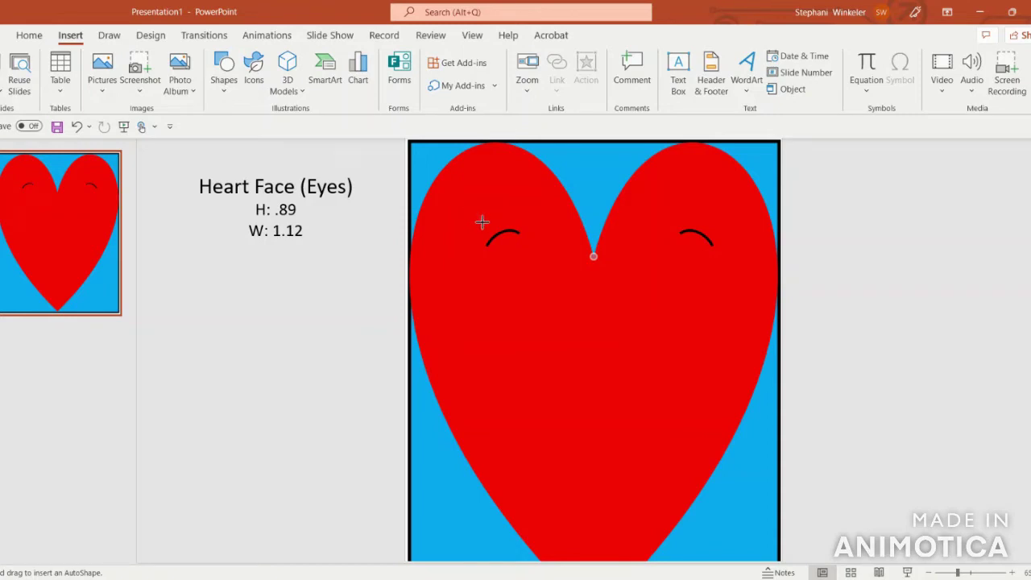
{"action": "left_click_drag", "start_coordinate": [480, 223], "coordinate": [475, 214]}
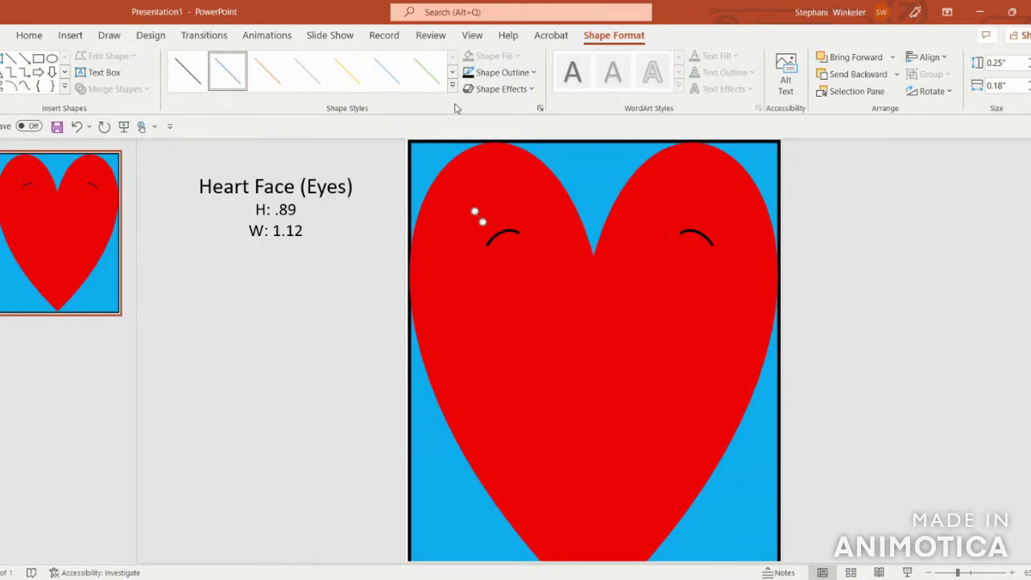
{"action": "left_click", "coordinate": [505, 73]}
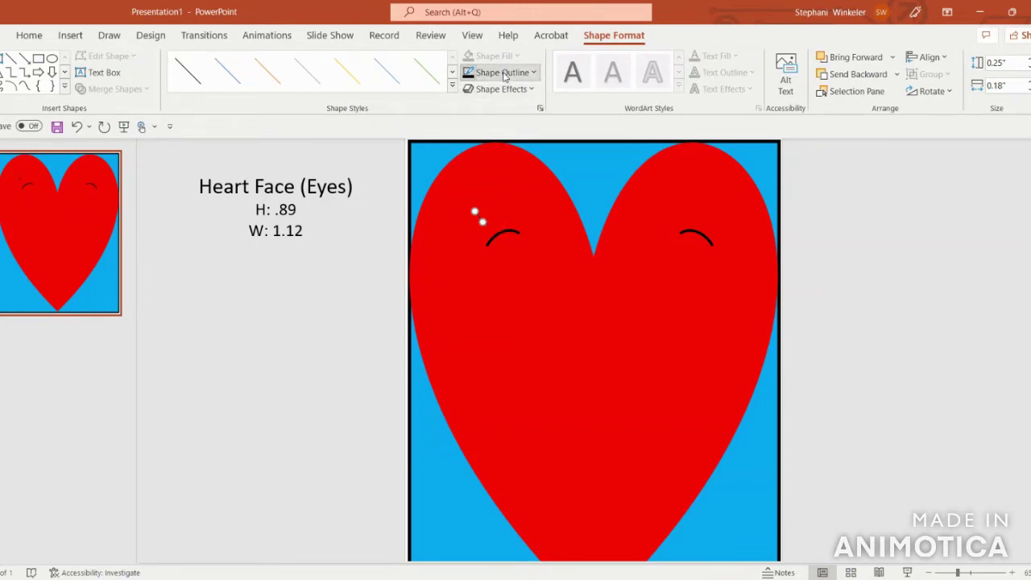
{"action": "mouse_move", "coordinate": [516, 290]}
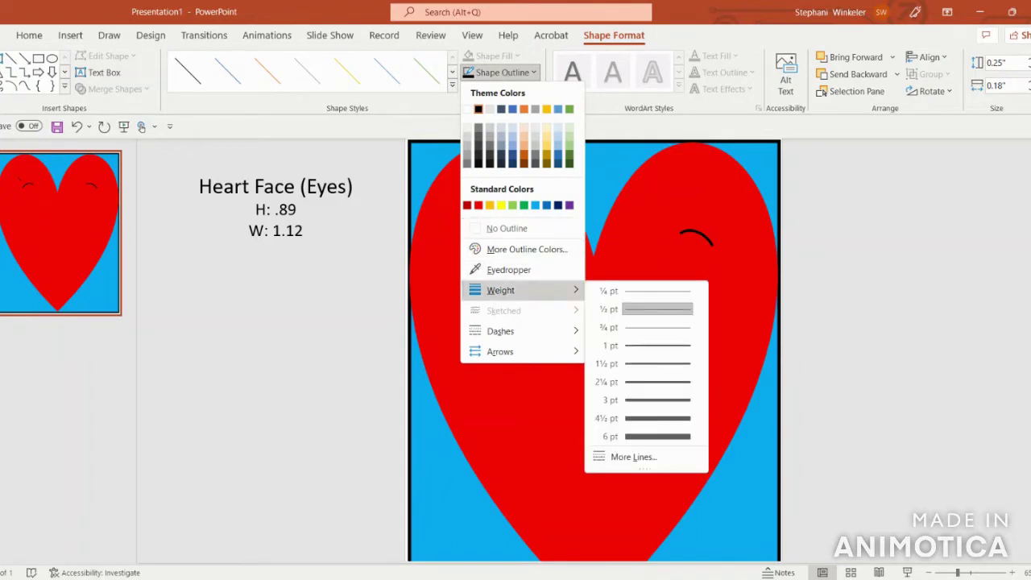
{"action": "left_click", "coordinate": [664, 417]}
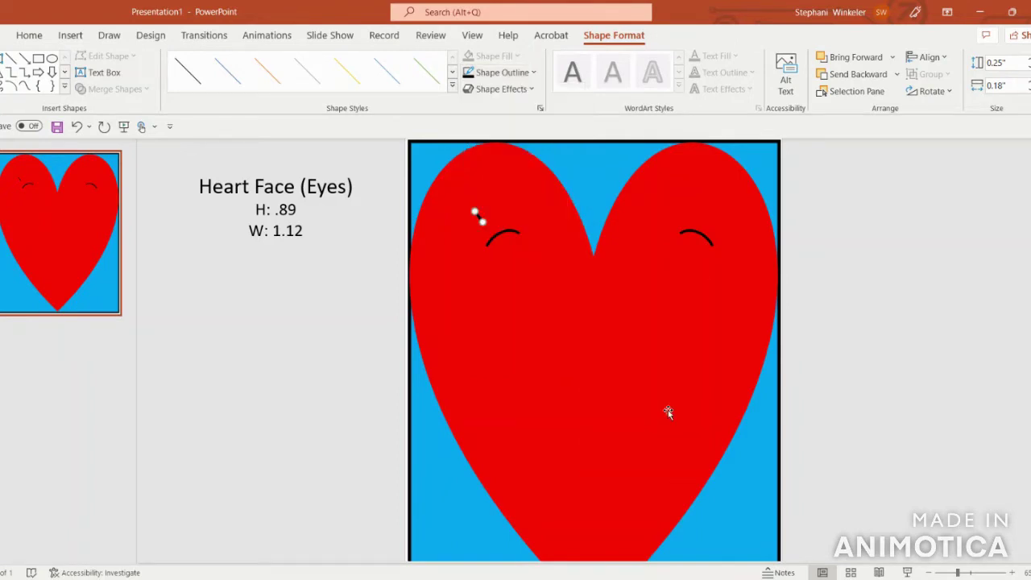
{"action": "left_click", "coordinate": [830, 345]}
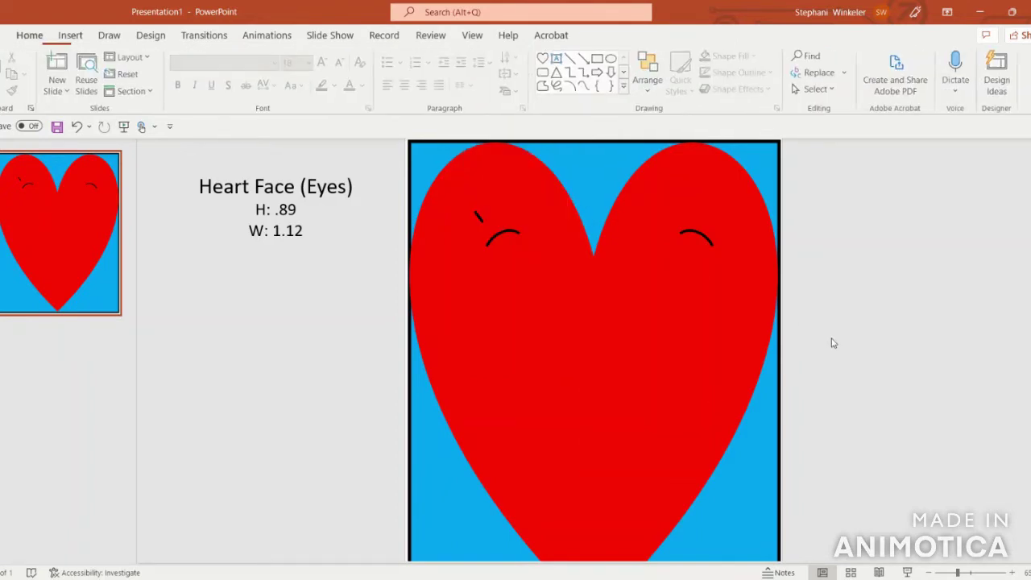
Step: Copy the lash beside the original and draw a third short dash above the left eye
{"action": "left_click", "coordinate": [477, 216]}
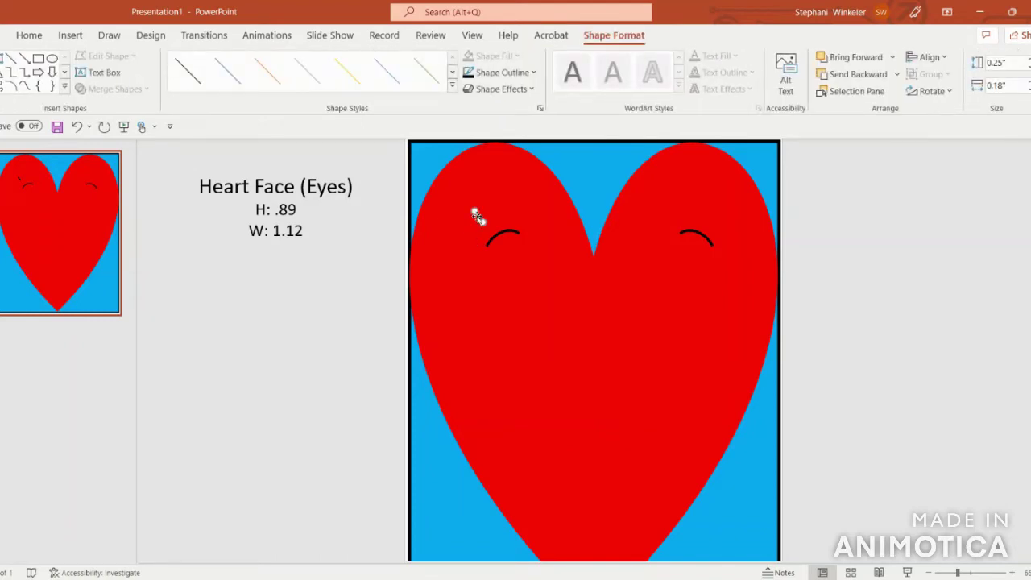
{"action": "left_click_drag", "start_coordinate": [476, 214], "coordinate": [504, 210]}
{"action": "left_click", "coordinate": [505, 209]}
{"action": "left_click_drag", "start_coordinate": [509, 205], "coordinate": [506, 216]}
{"action": "left_click", "coordinate": [833, 261]}
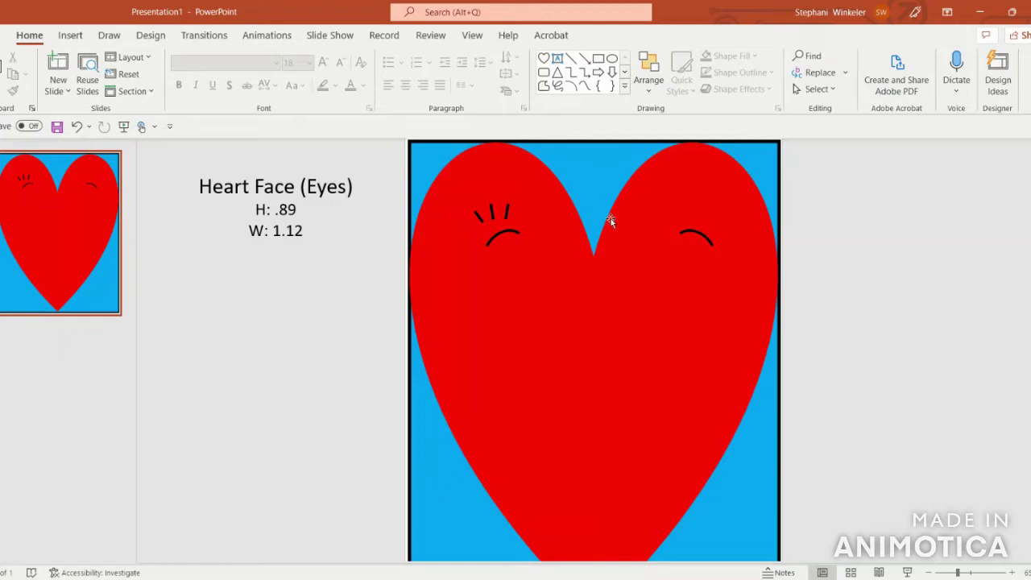
{"action": "left_click", "coordinate": [507, 208]}
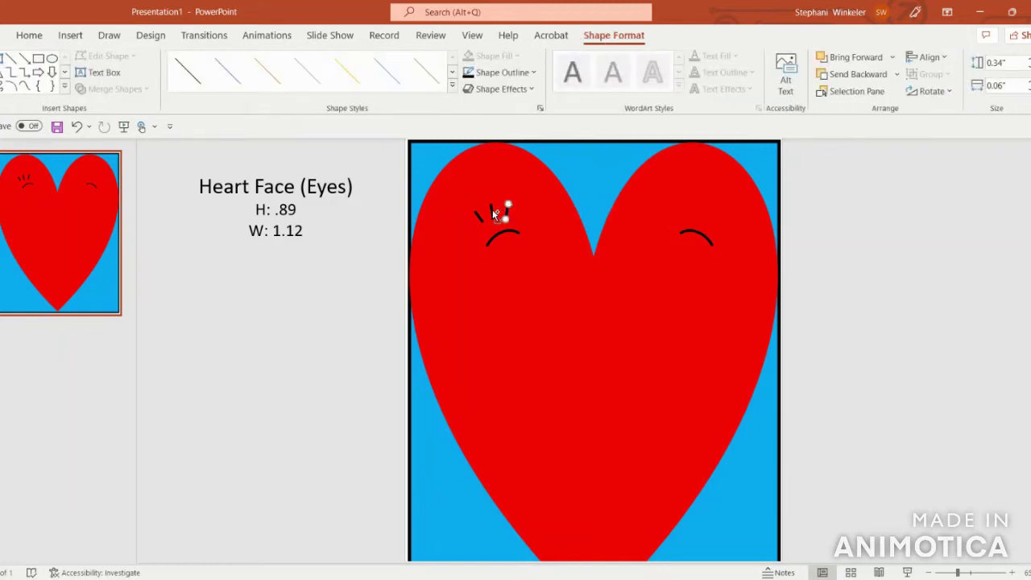
Step: Group the three left-eye lash dashes and rotate the group counter-clockwise
{"action": "left_click", "coordinate": [492, 210], "text": "shift"}
{"action": "left_click", "coordinate": [481, 219], "text": "shift"}
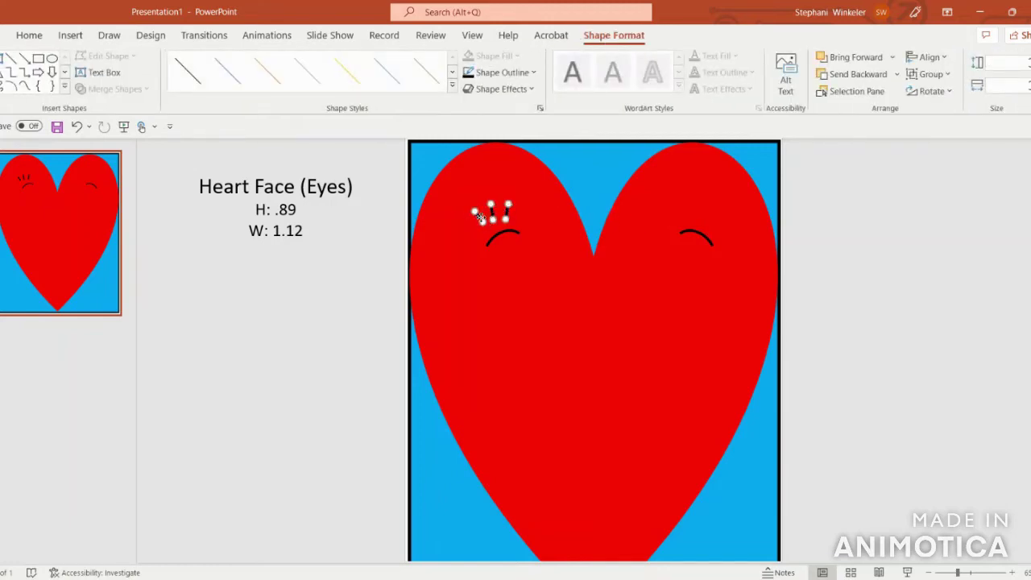
{"action": "left_click", "coordinate": [932, 73]}
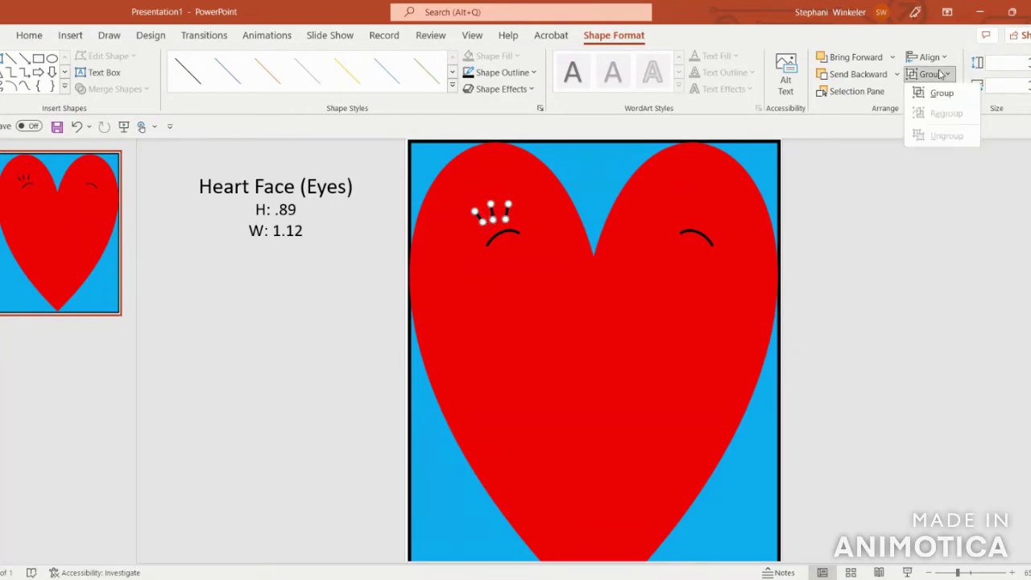
{"action": "left_click", "coordinate": [933, 92]}
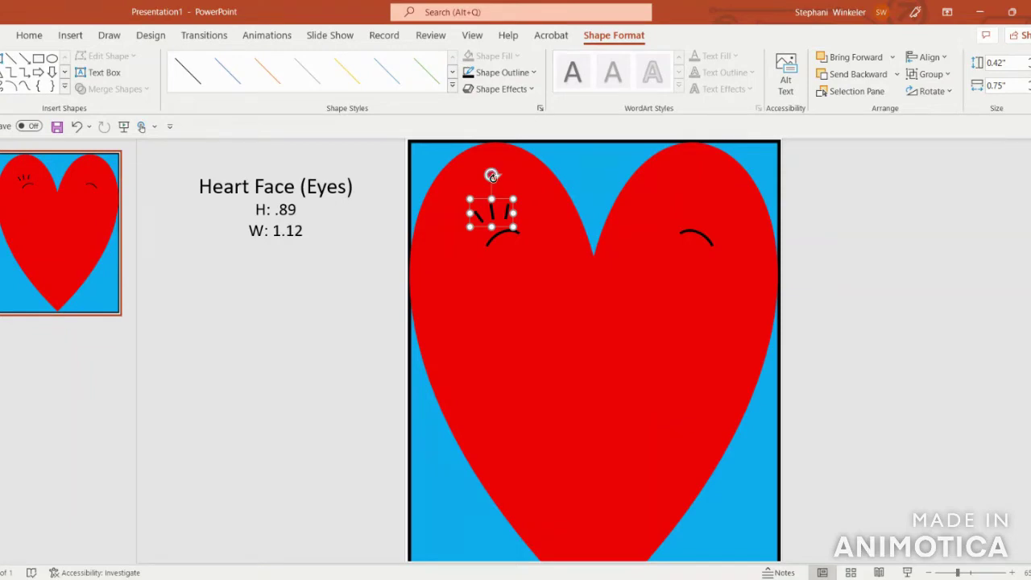
{"action": "left_click_drag", "start_coordinate": [492, 174], "coordinate": [485, 175]}
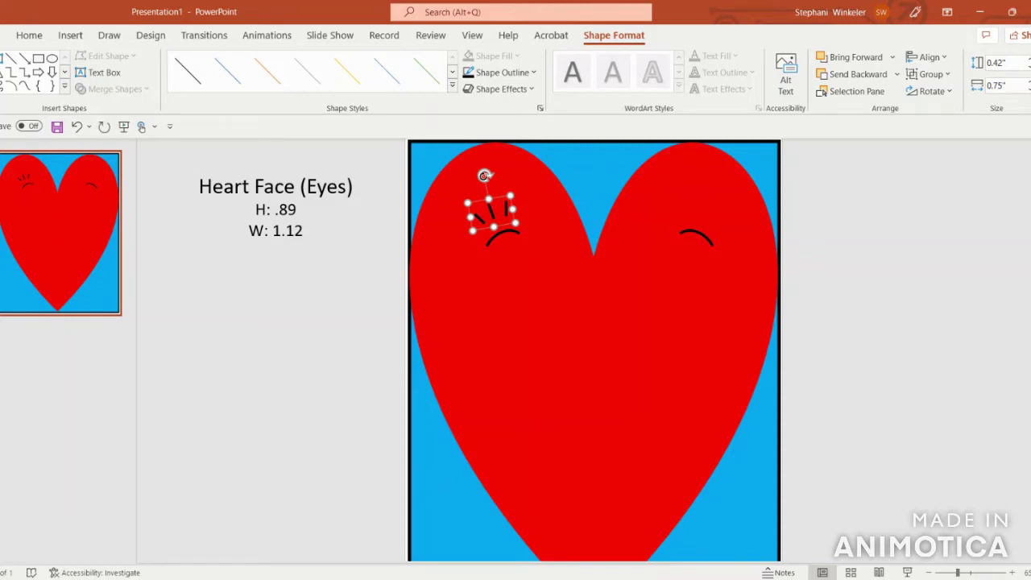
Step: Duplicate the lash group, flip it horizontally, and place it above the right eye
{"action": "key", "text": "ctrl+v"}
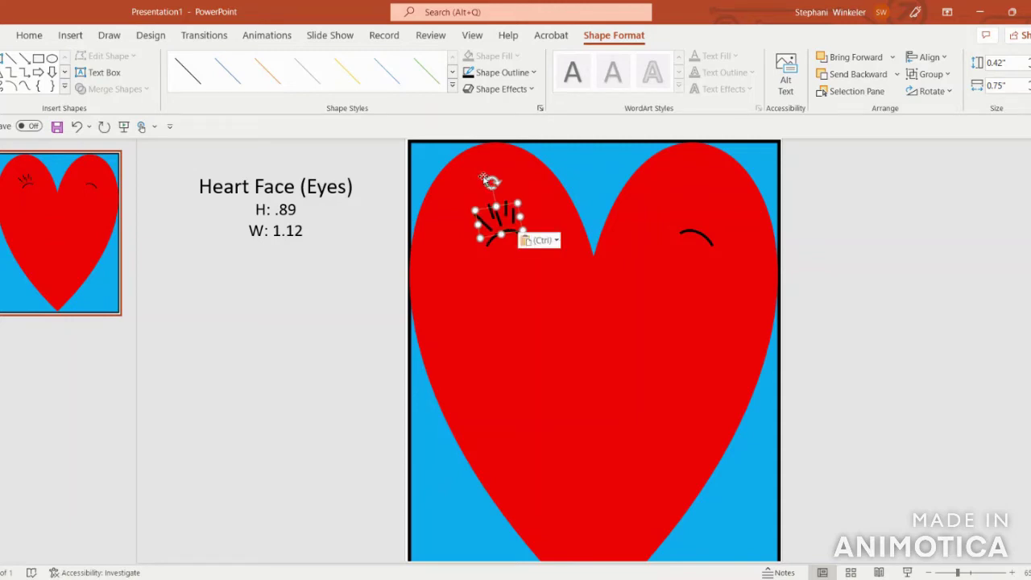
{"action": "left_click", "coordinate": [932, 91]}
{"action": "left_click", "coordinate": [943, 168]}
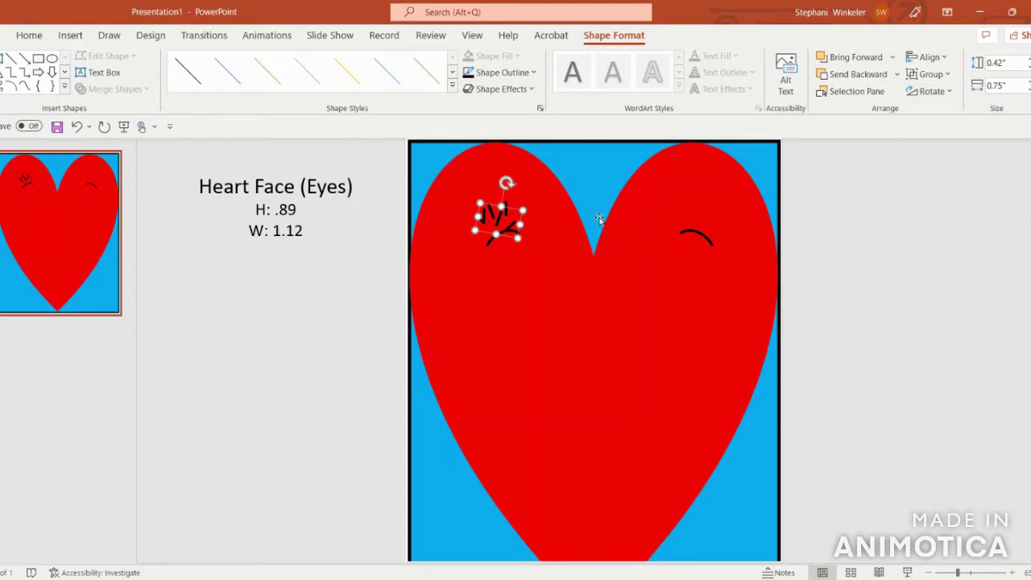
{"action": "left_click_drag", "start_coordinate": [513, 210], "coordinate": [721, 200]}
{"action": "left_click", "coordinate": [192, 279]}
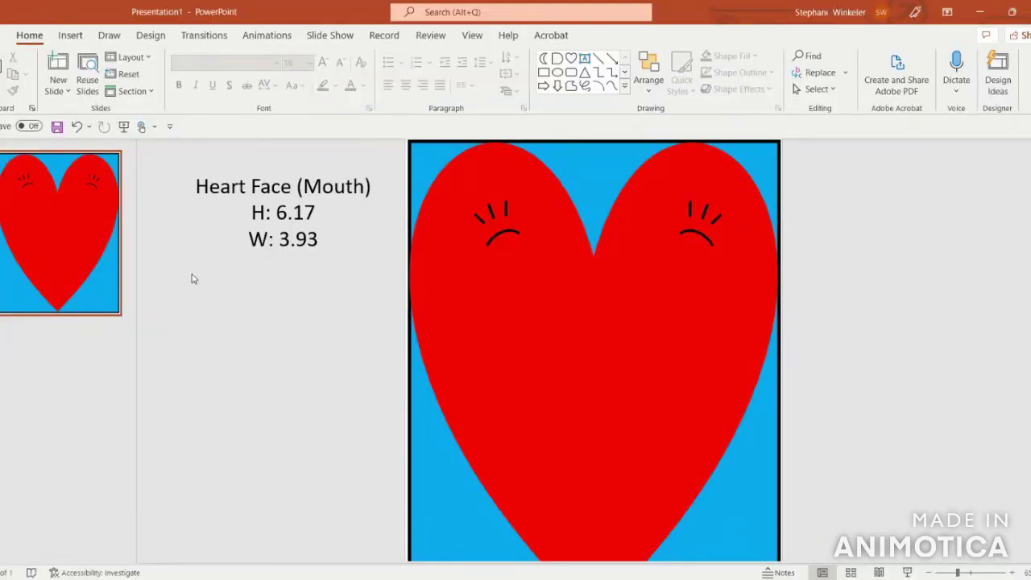
Step: Draw a Moon shape left of the slide, rotate it to curve downward, and flatten its inner curve
{"action": "left_click", "coordinate": [70, 35]}
{"action": "left_click", "coordinate": [224, 81]}
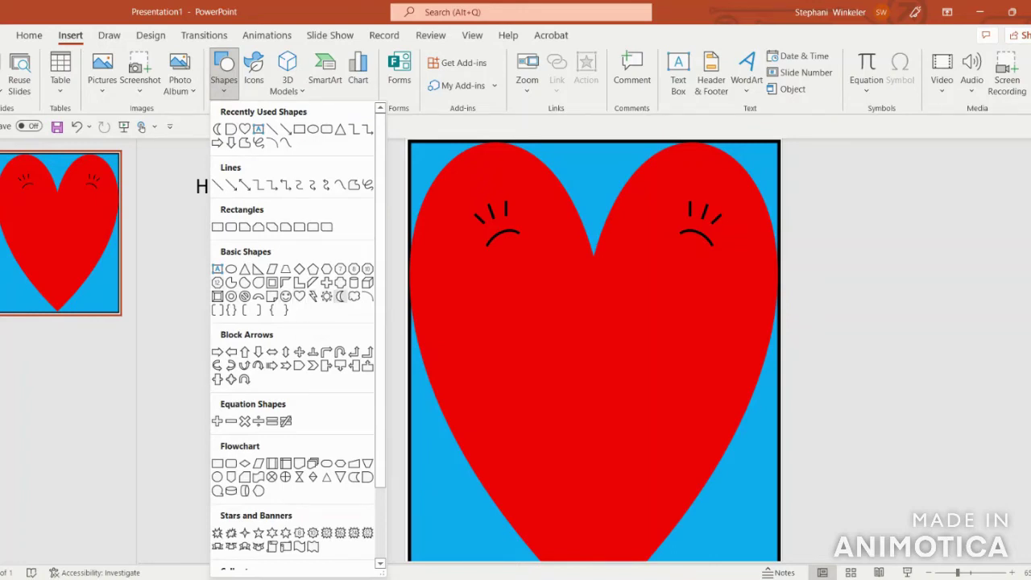
{"action": "left_click", "coordinate": [340, 296]}
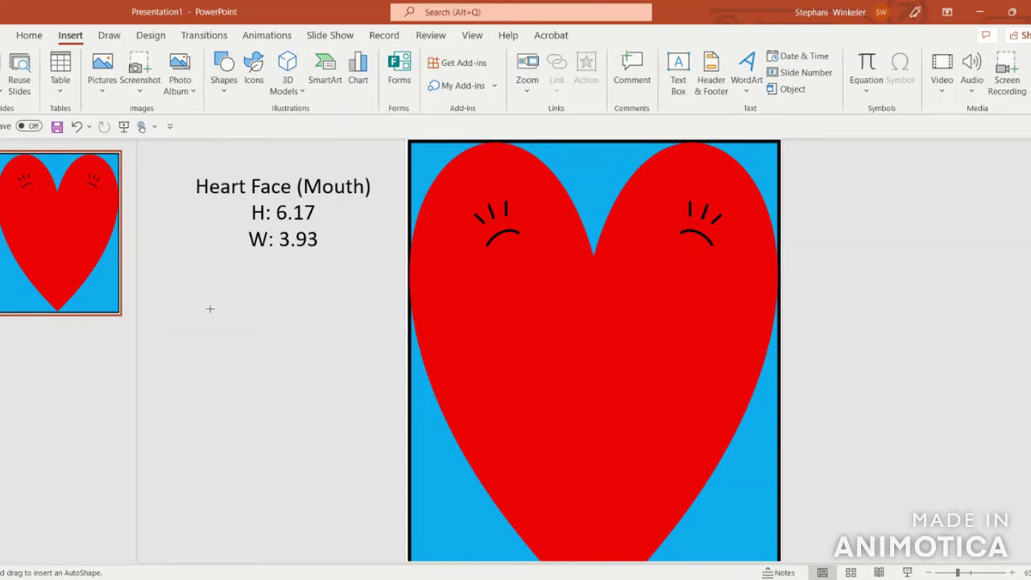
{"action": "left_click_drag", "start_coordinate": [201, 292], "coordinate": [332, 476]}
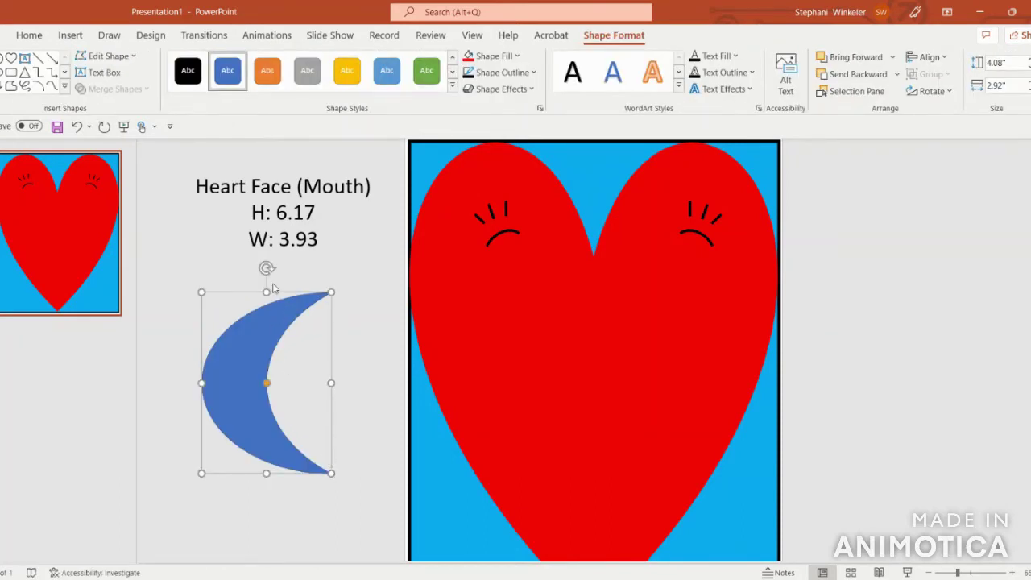
{"action": "left_click_drag", "start_coordinate": [267, 268], "coordinate": [193, 388]}
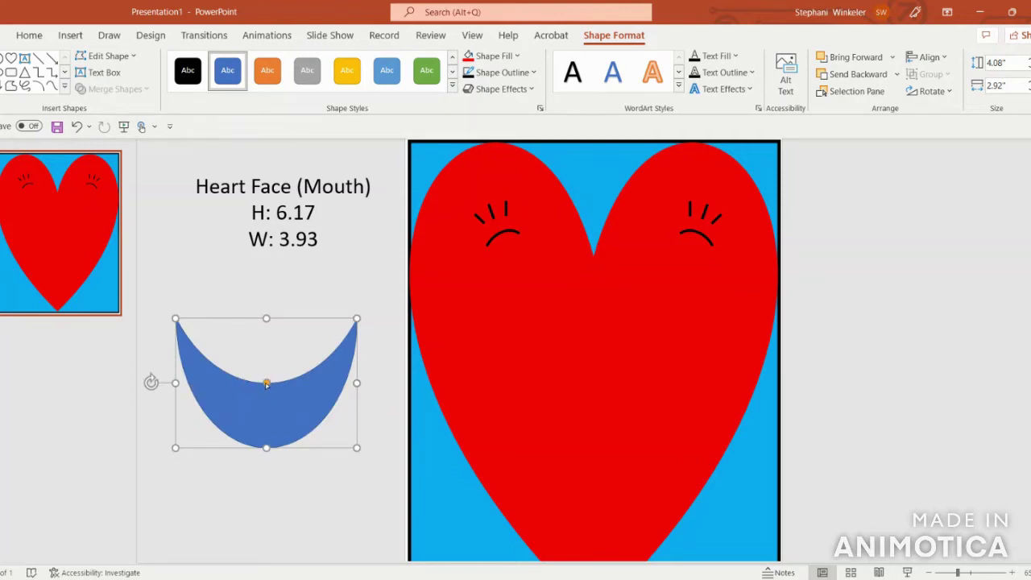
{"action": "left_click_drag", "start_coordinate": [267, 384], "coordinate": [268, 315]}
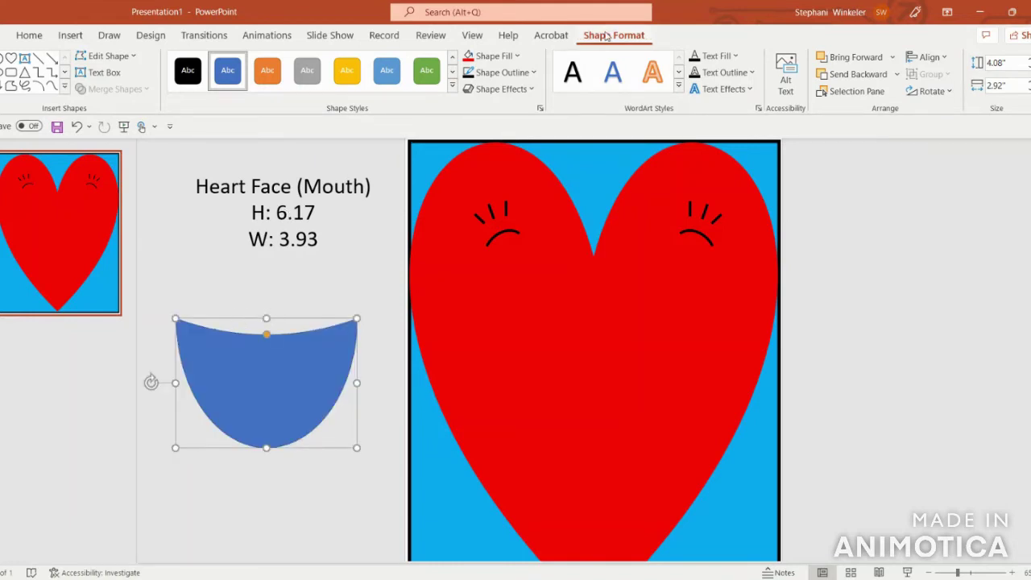
Step: Size the moon mouth to height 6.17" and width 3.93"
{"action": "left_click", "coordinate": [1007, 62]}
{"action": "type", "text": "6.17"}
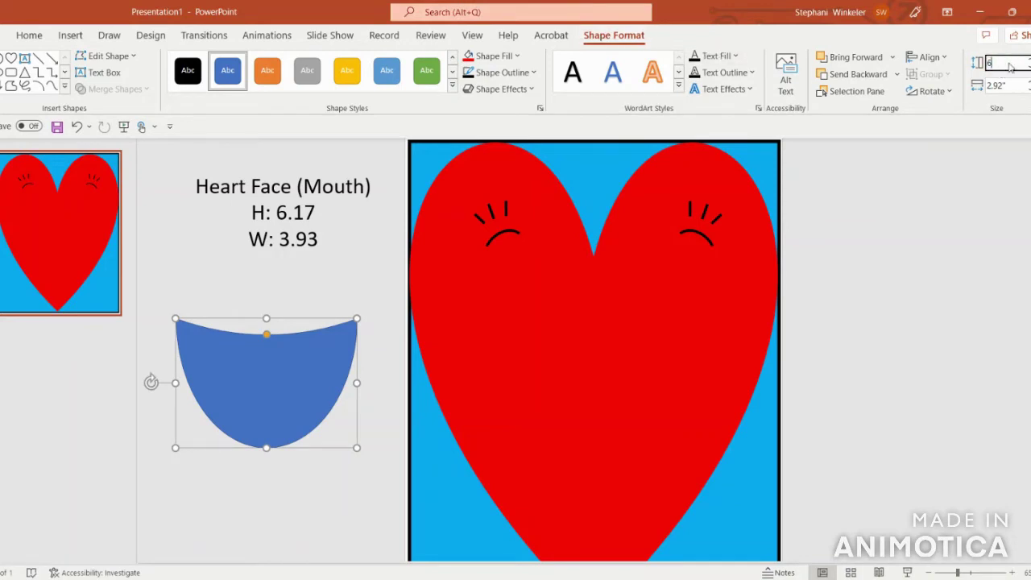
{"action": "left_click", "coordinate": [1012, 83]}
{"action": "type", "text": "3.9"}
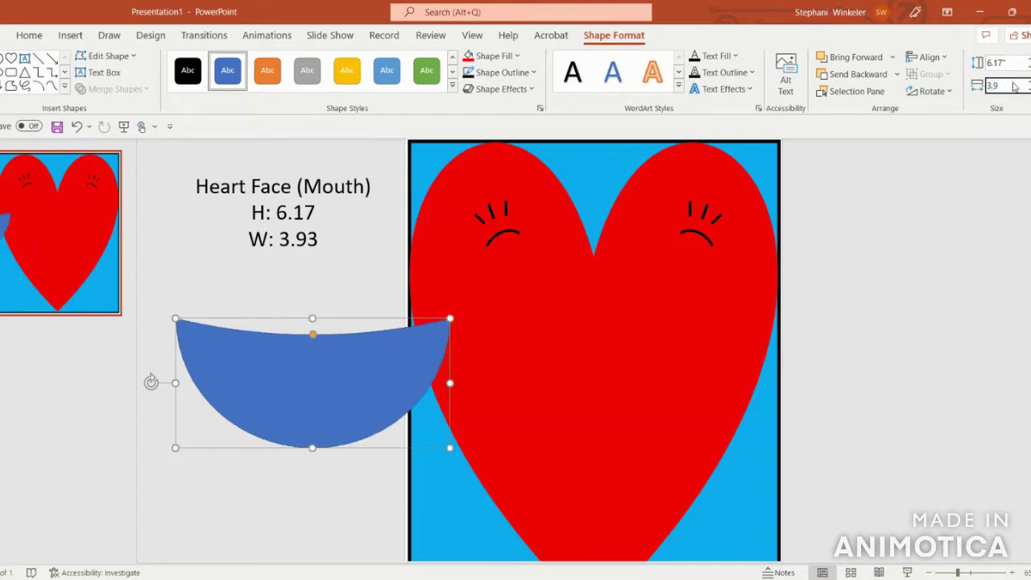
{"action": "type", "text": "3"}
{"action": "key", "text": "Return"}
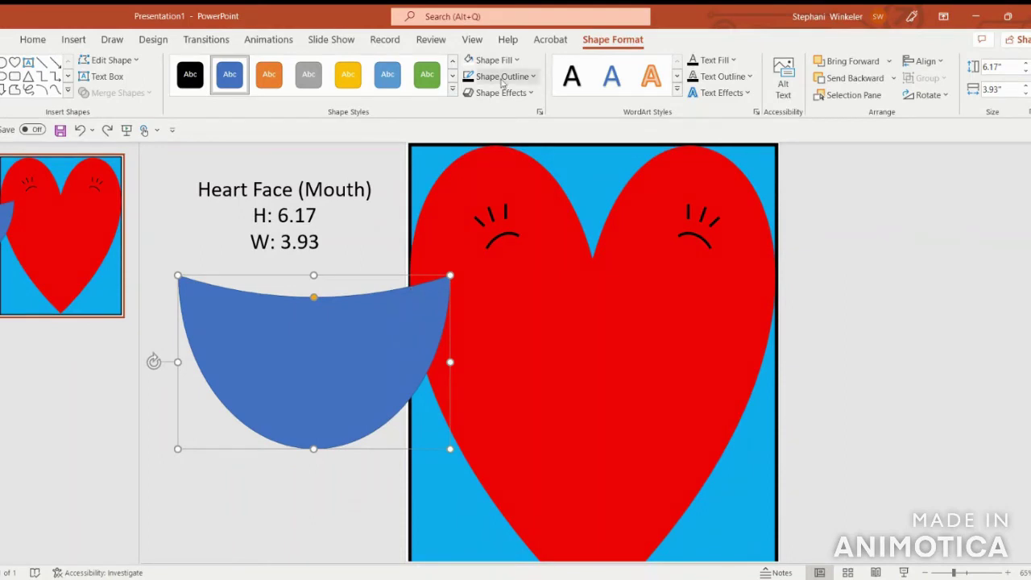
Step: Fill the mouth white with a 6 pt outline and move it onto the lower middle of the heart
{"action": "left_click", "coordinate": [498, 61]}
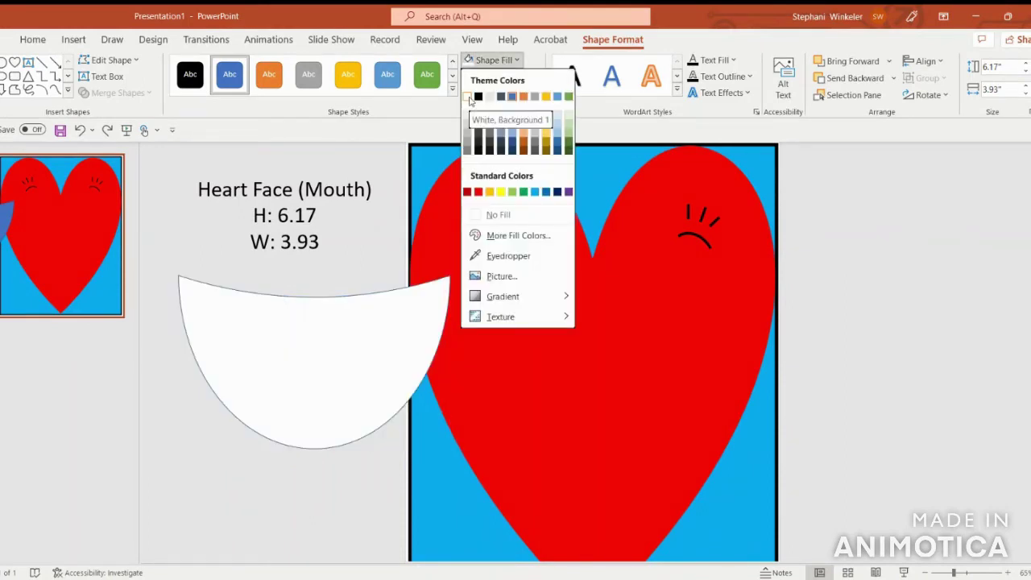
{"action": "left_click", "coordinate": [469, 98]}
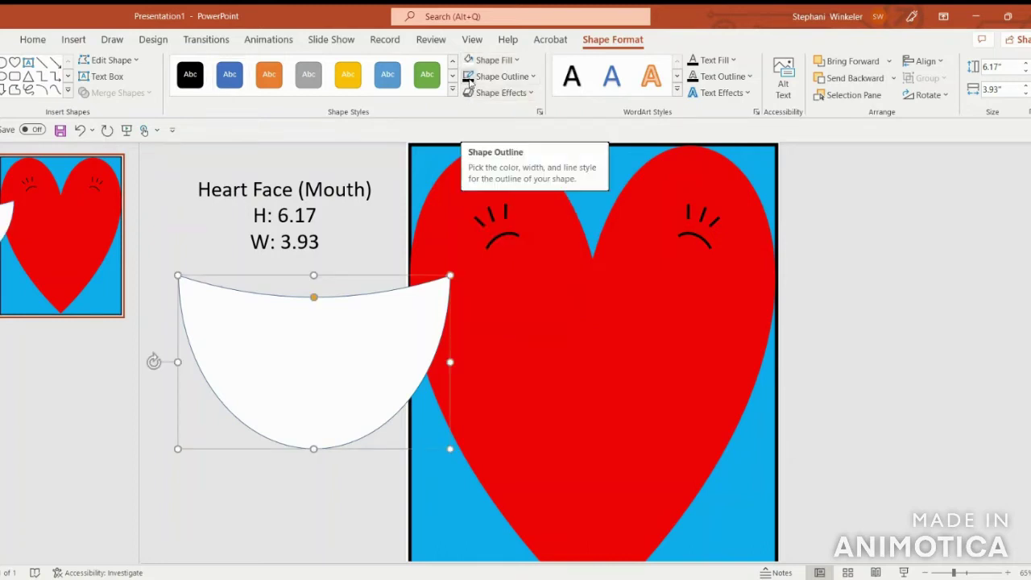
{"action": "left_click", "coordinate": [516, 76]}
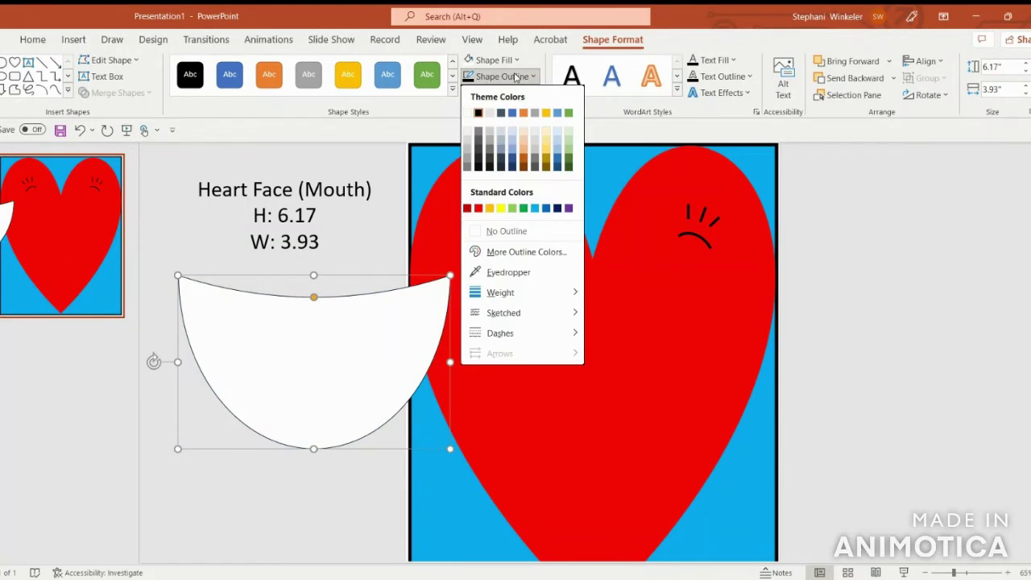
{"action": "mouse_move", "coordinate": [533, 293]}
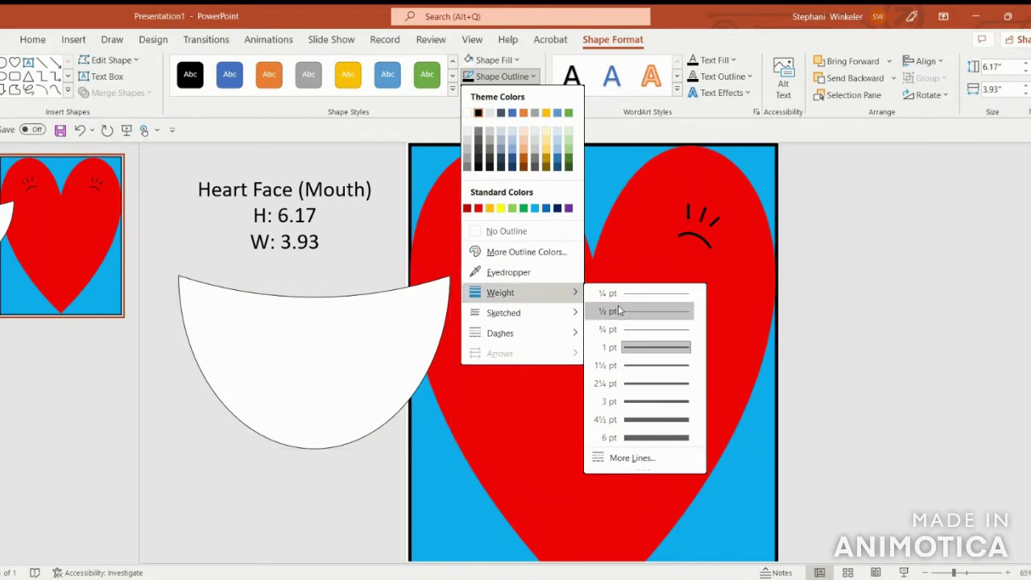
{"action": "left_click", "coordinate": [652, 438]}
{"action": "left_click_drag", "start_coordinate": [310, 332], "coordinate": [600, 388]}
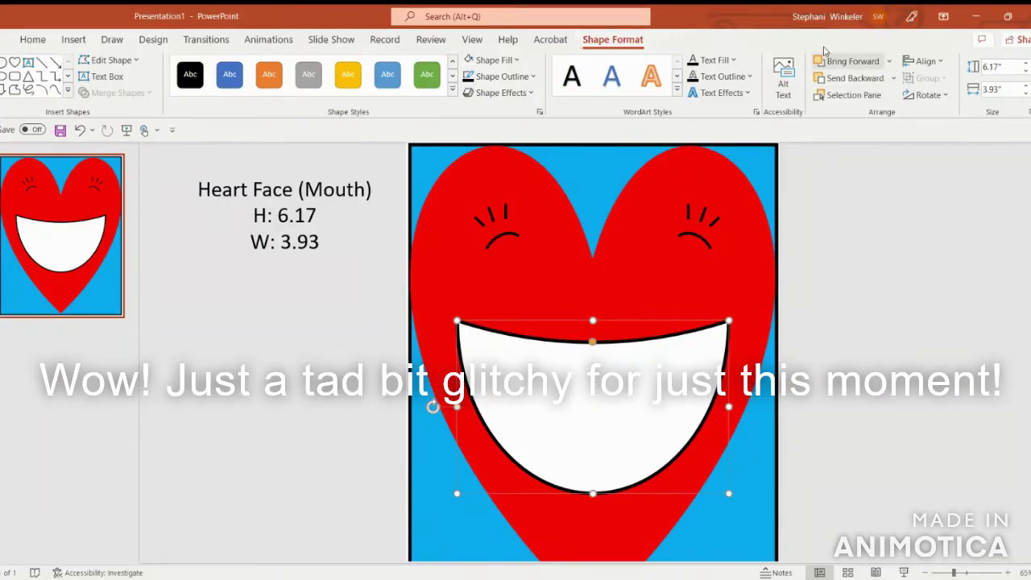
Step: Deselect the mouth and paste the envelopes-with-hearts picture into the slide's lower-right corner
{"action": "left_click", "coordinate": [925, 61]}
{"action": "left_click", "coordinate": [943, 102]}
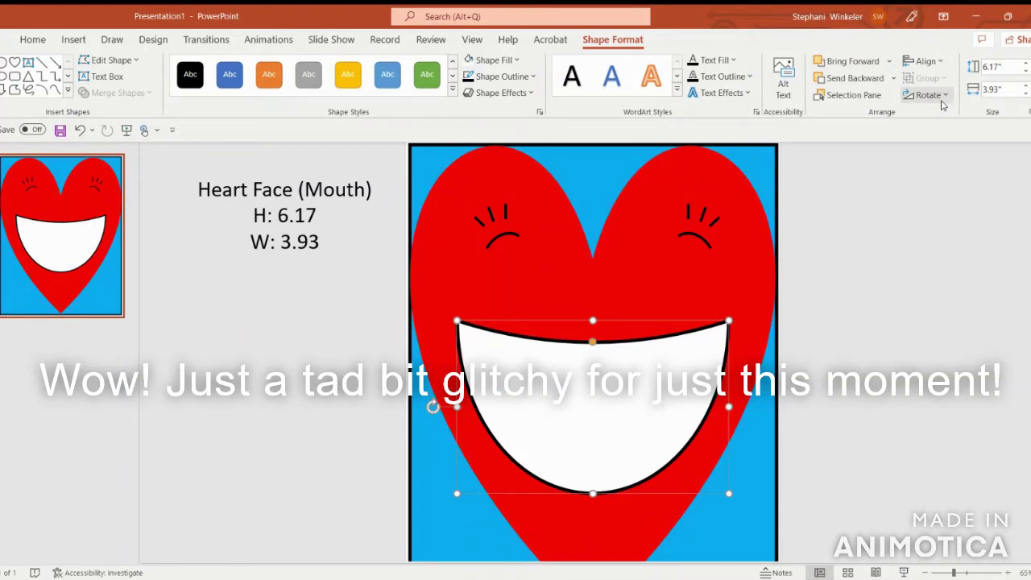
{"action": "left_click", "coordinate": [921, 424]}
{"action": "scroll", "coordinate": [712, 516], "scroll_direction": "down", "scroll_amount": 1}
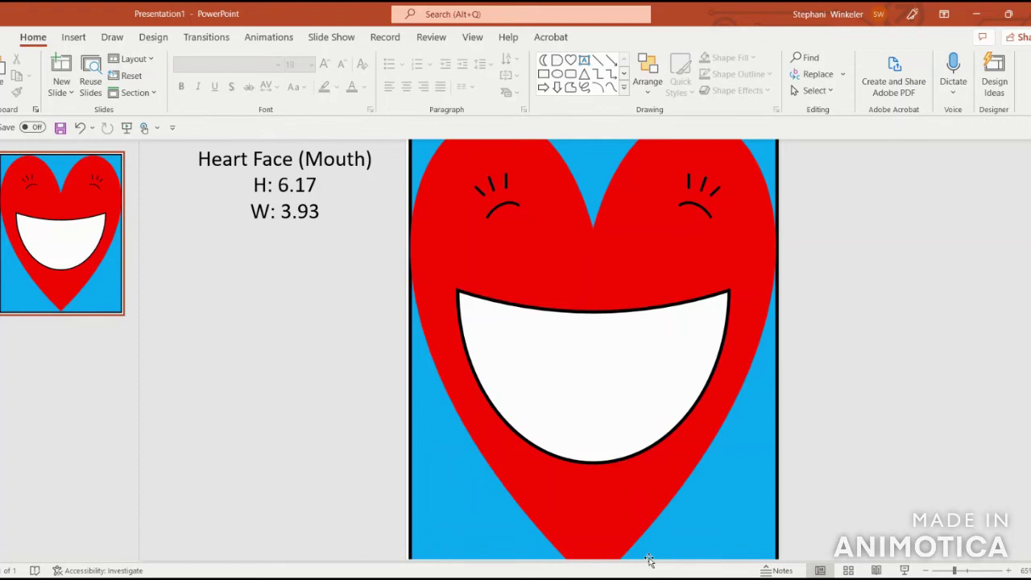
{"action": "key", "text": "ctrl+v"}
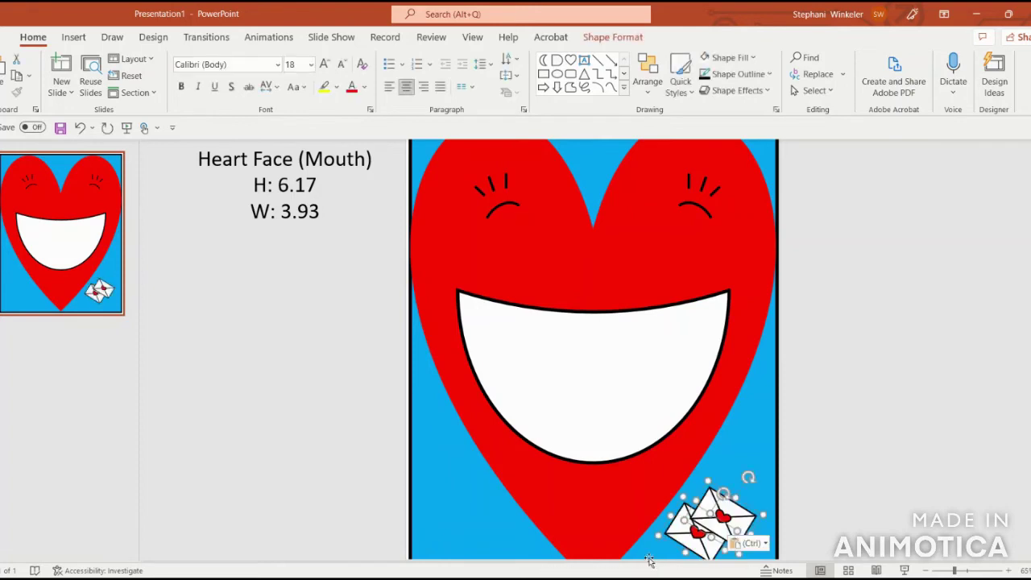